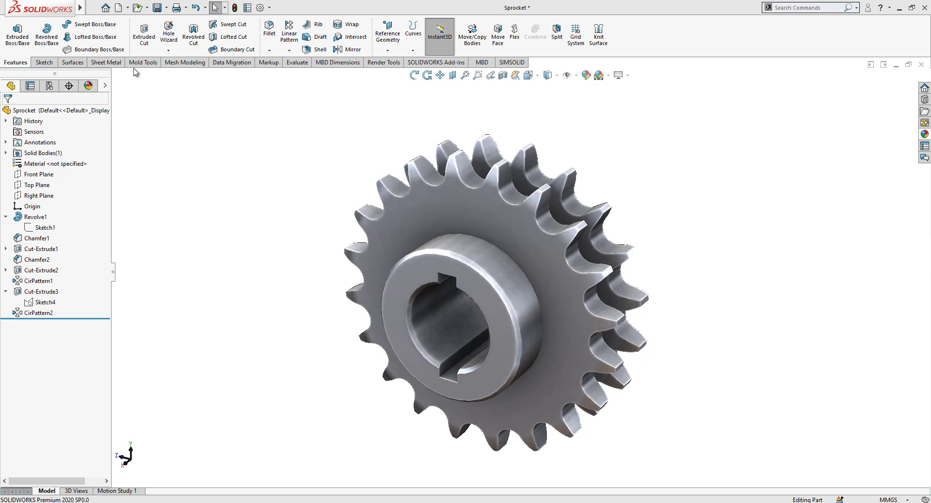
Step: Create a new part document and start a sketch on the Right Plane
left_click(118, 7)
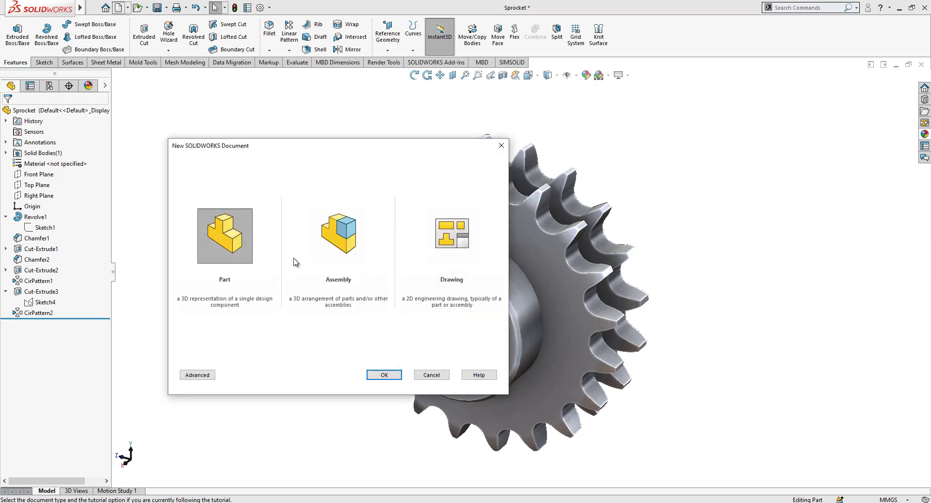
left_click(380, 371)
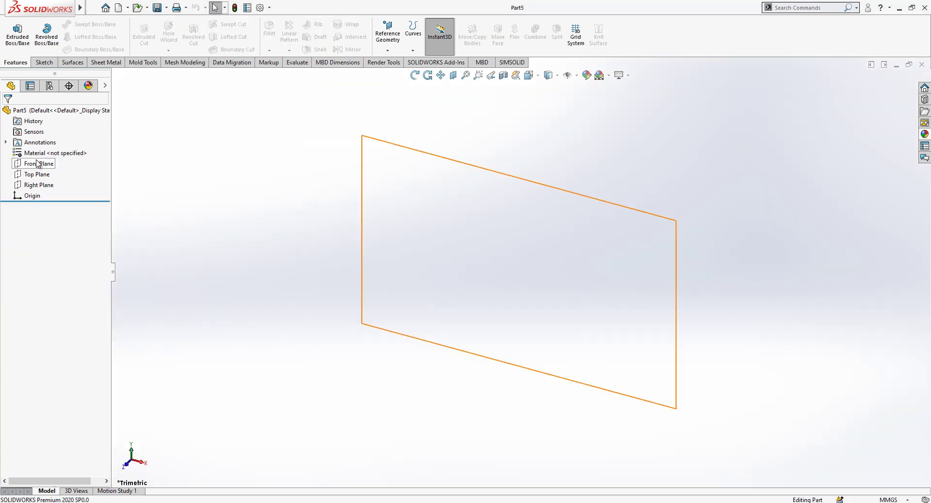
left_click(39, 163)
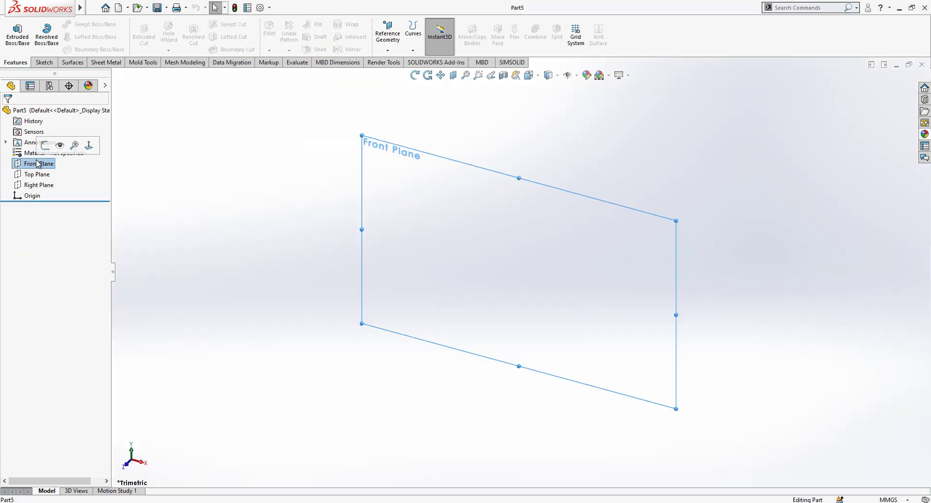
left_click(42, 185)
left_click(52, 169)
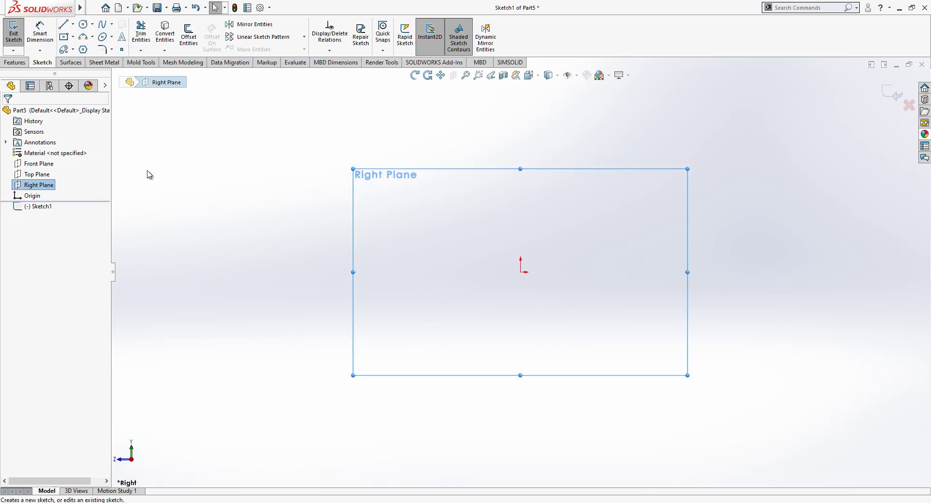
Step: Sketch a stepped outline from the origin: about 47 mm vertically up, about 41 mm horizontally, and another vertical line up
left_click(64, 25)
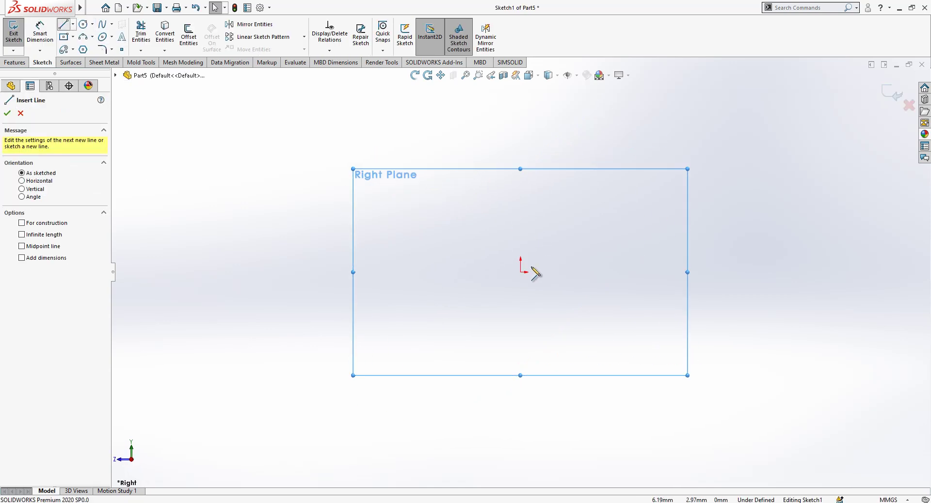
left_click(520, 272)
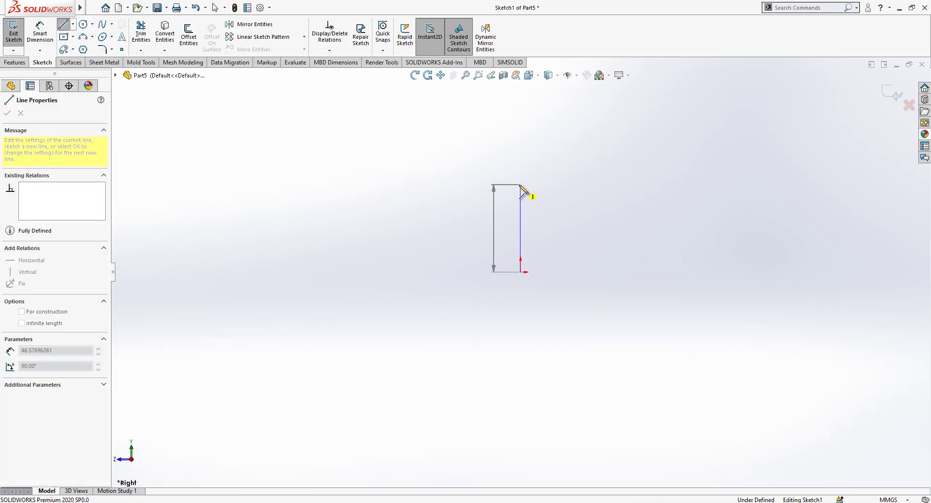
left_click(521, 185)
left_click(596, 184)
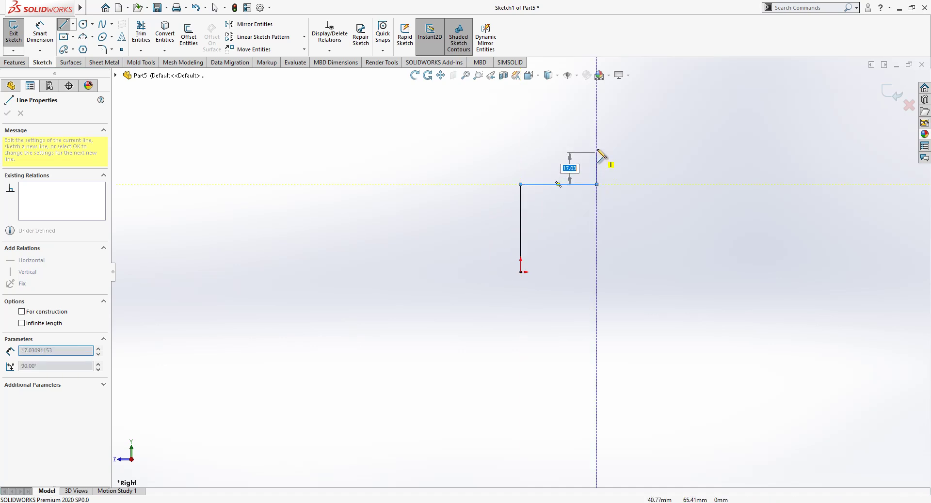
left_click(596, 121)
Step: Add a tangent arc of about 34 mm radius above the second vertical line and a horizontal tip line about 7.4 mm long
scroll(689, 199, "up", 3)
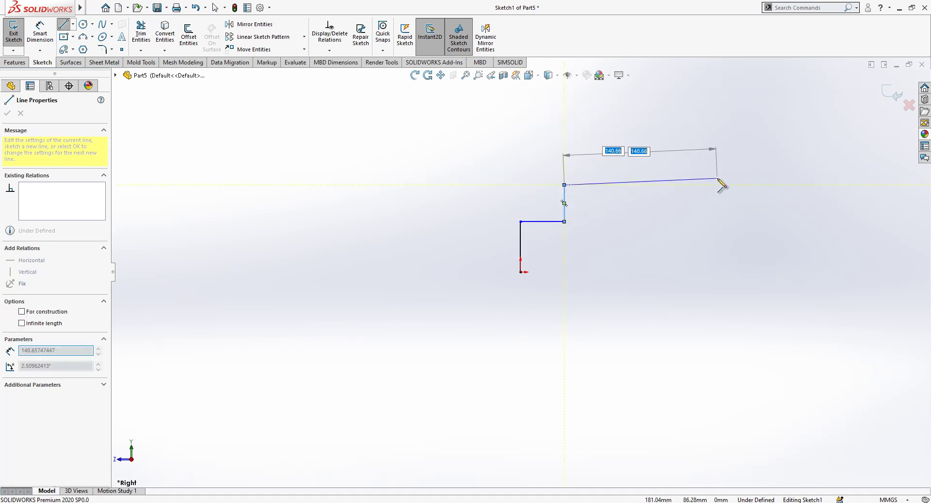
scroll(717, 179, "down", 2)
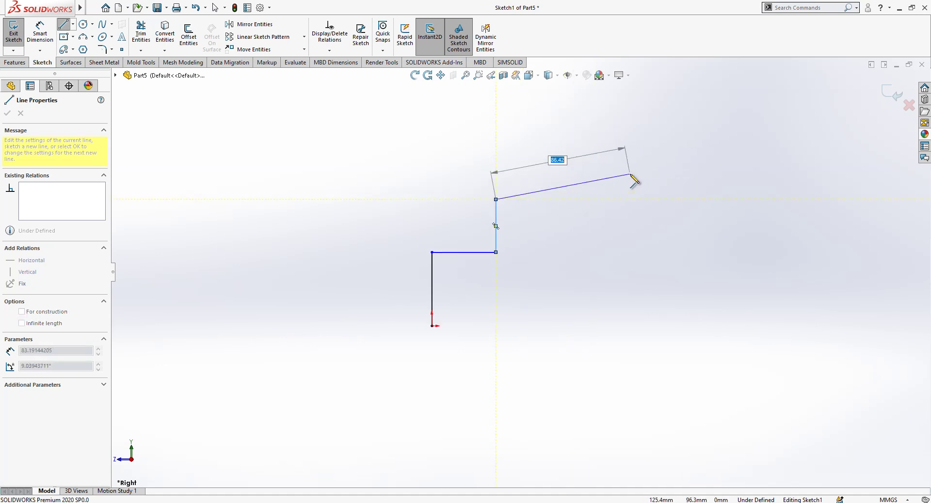
left_click(502, 173)
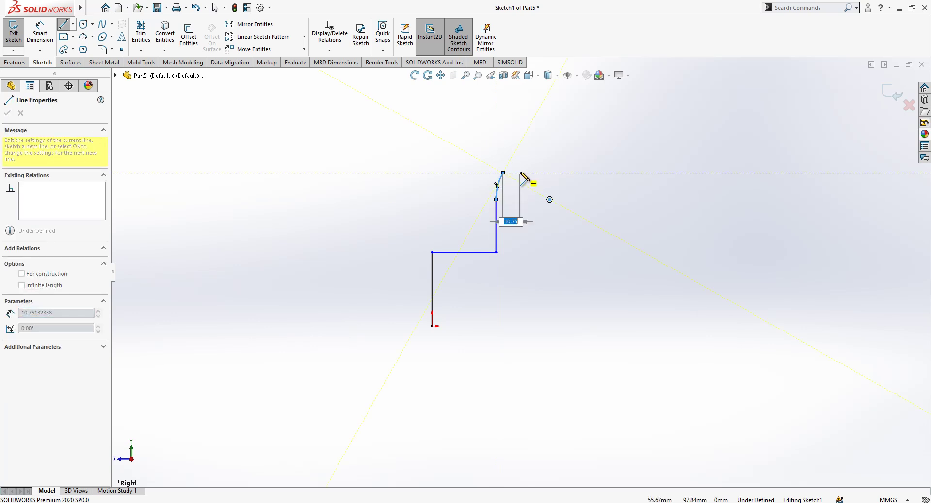
scroll(520, 173, "down", 4)
left_click(509, 201)
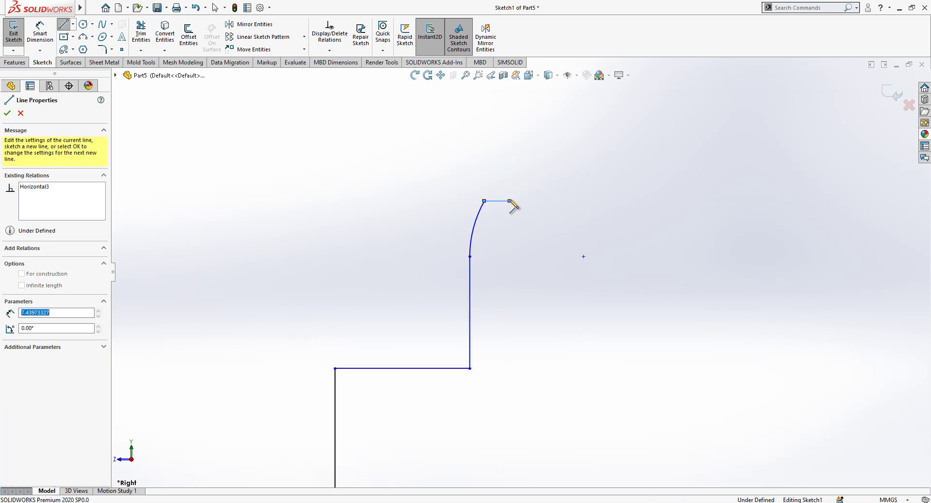
scroll(515, 199, "up", 1)
key("Escape")
scroll(528, 208, "up", 1)
Step: Draw a vertical line about 69 mm long down from the tip line's midpoint and convert it to construction geometry
key("l")
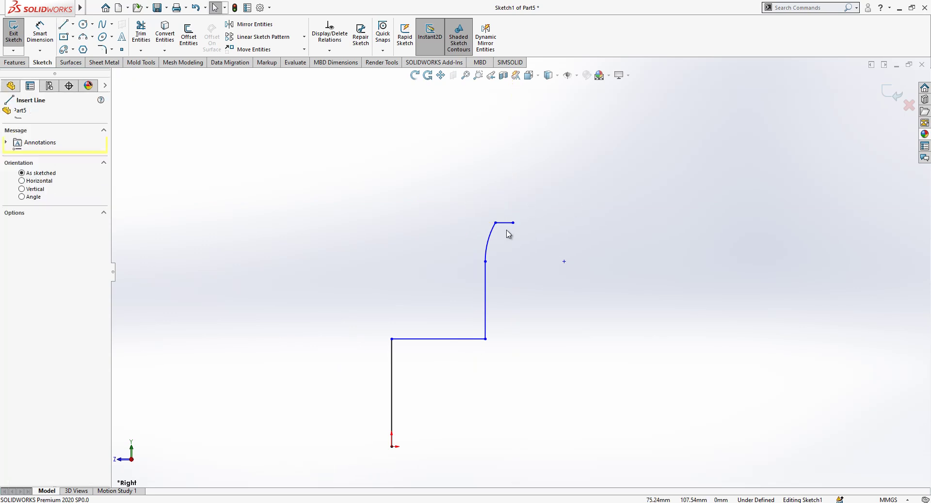
left_click(504, 223)
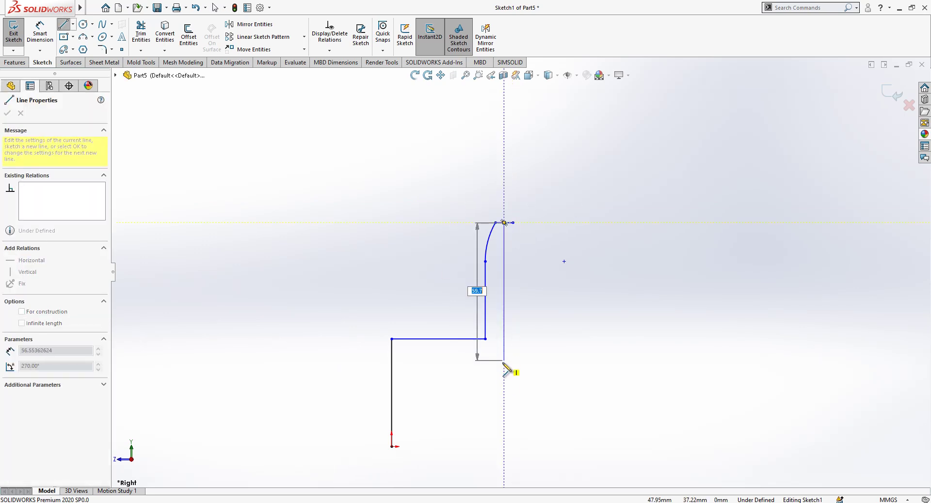
left_click(505, 380)
key("Escape")
left_click(505, 333)
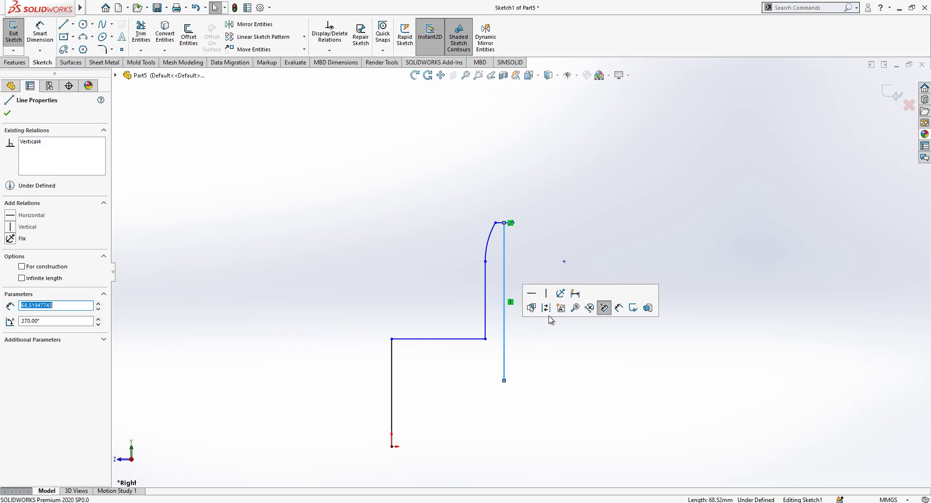
left_click(544, 308)
key("Escape")
key("l")
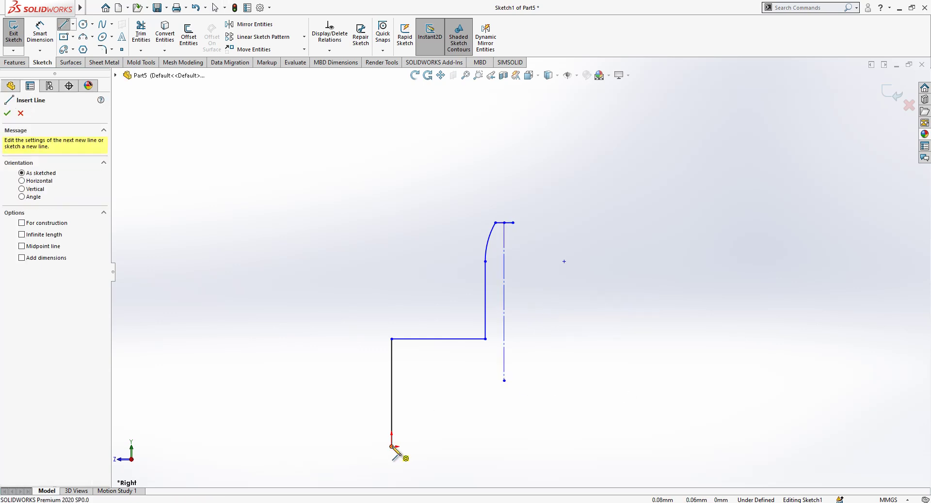
key("Escape")
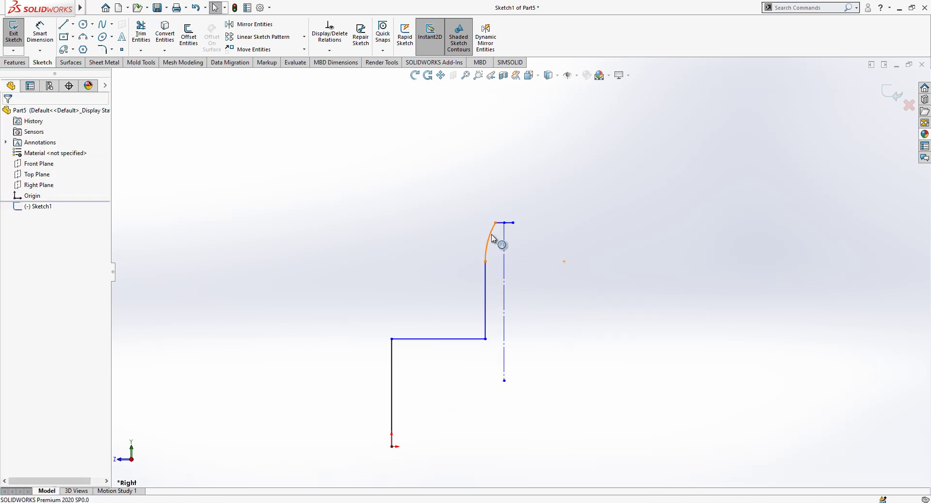
Step: Mirror the tooth arc about the vertical construction line
left_click(492, 238)
left_click(504, 247, "ctrl")
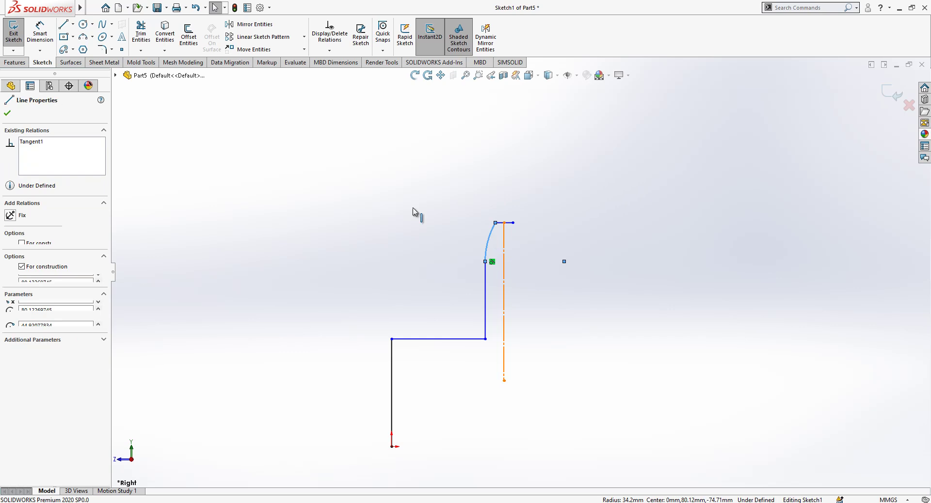
left_click(245, 27)
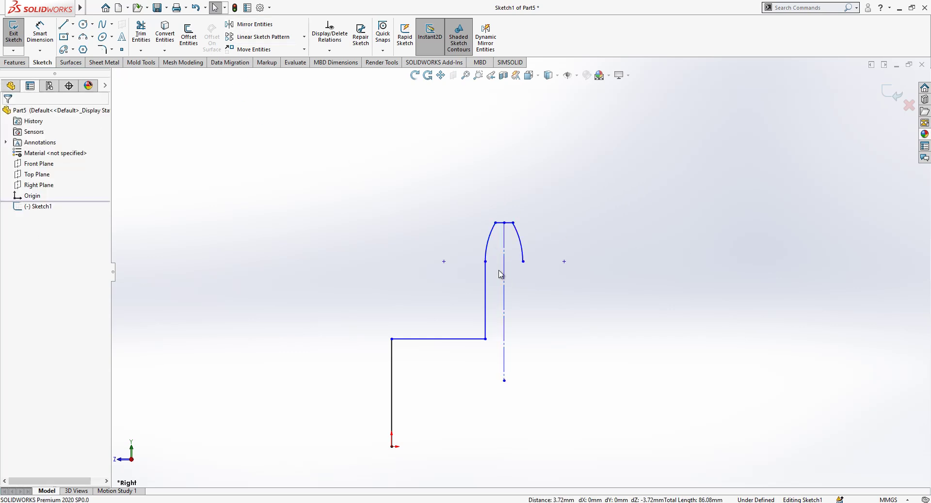
Step: Sketch a short vertical line down from the mirrored arc's lower end, followed by a short horizontal line away from the tooth
key("l")
left_click(522, 262)
left_click(523, 291)
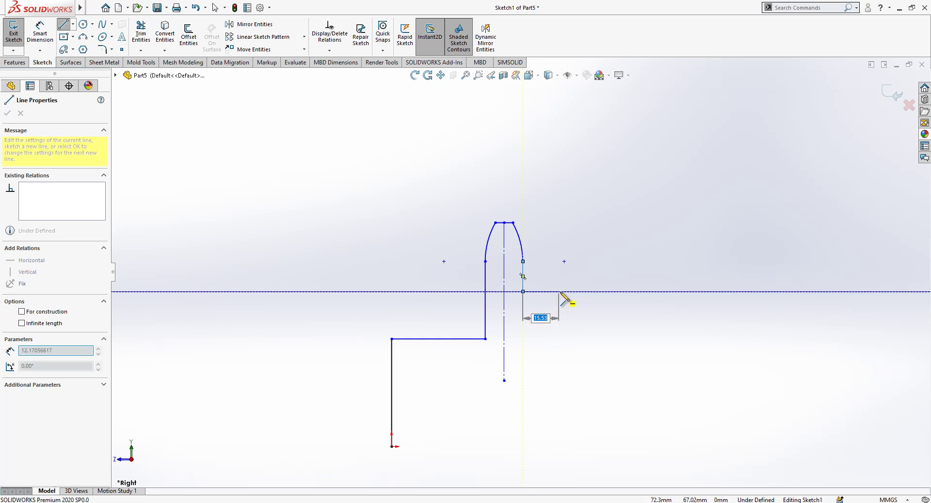
left_click(550, 291)
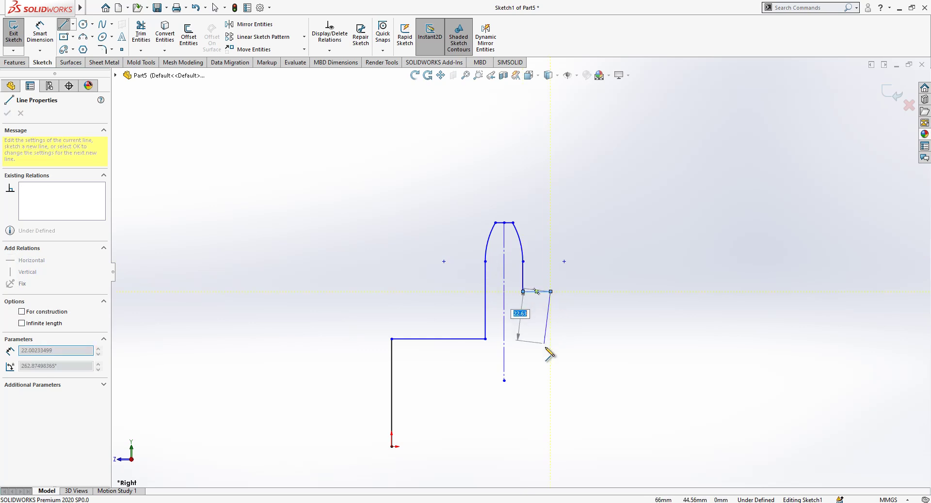
Step: Draw a vertical line about 40 mm down from the short horizontal line's end and convert it to construction geometry
left_click(549, 384)
key("Escape")
left_click(551, 368)
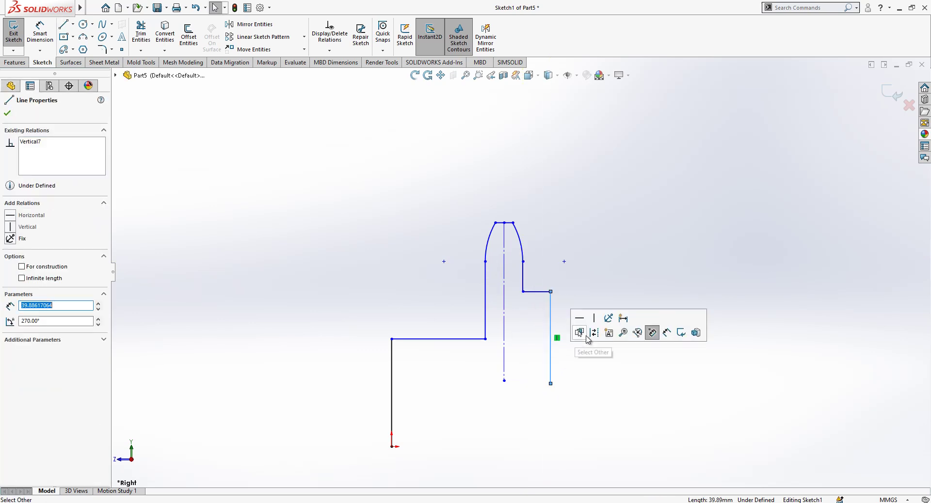
left_click(580, 329)
scroll(590, 293, "up", 1)
scroll(590, 292, "down", 2)
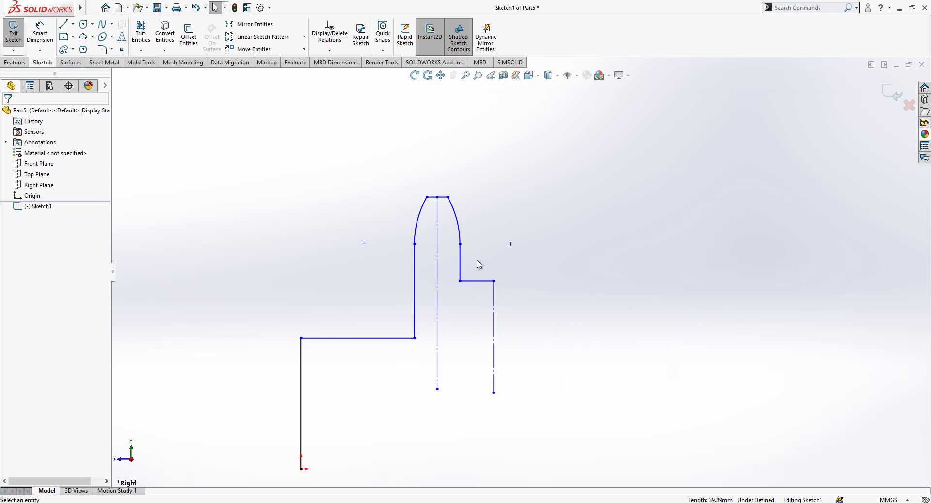
Step: Mirror the tooth profile, its adjoining lines and its centerline about the outer vertical construction line
left_click_drag(486, 174, 395, 287)
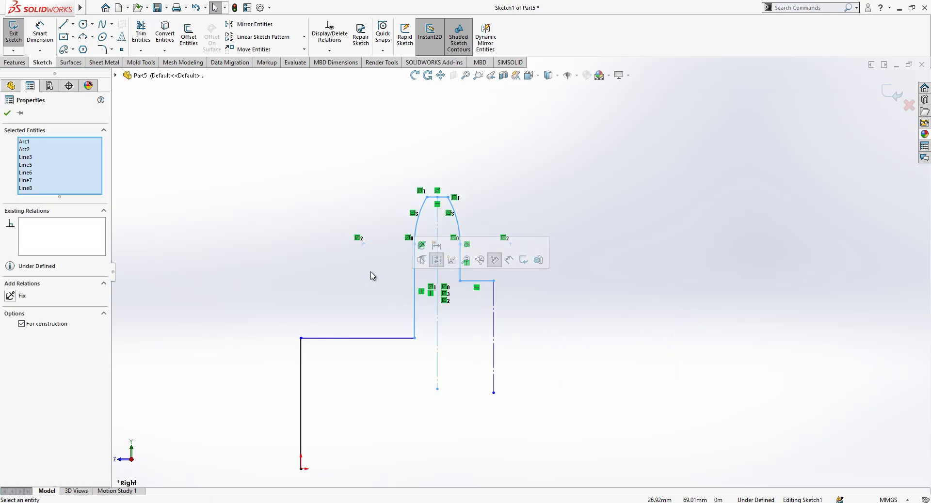
key("Escape")
left_click(249, 24)
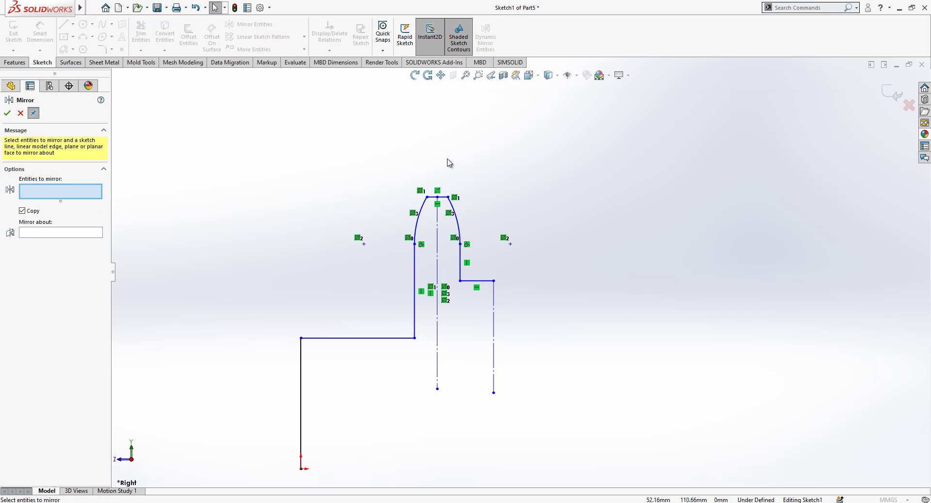
left_click_drag(483, 163, 397, 320)
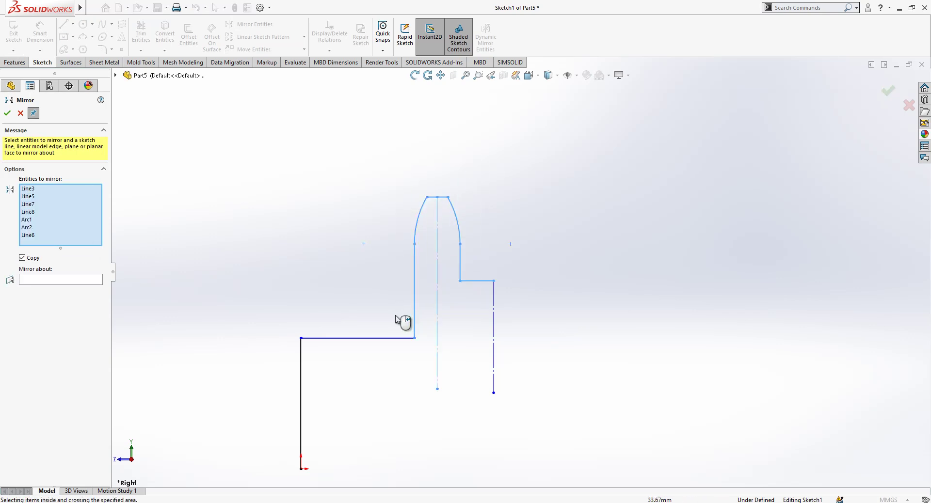
left_click(58, 281)
left_click(493, 299)
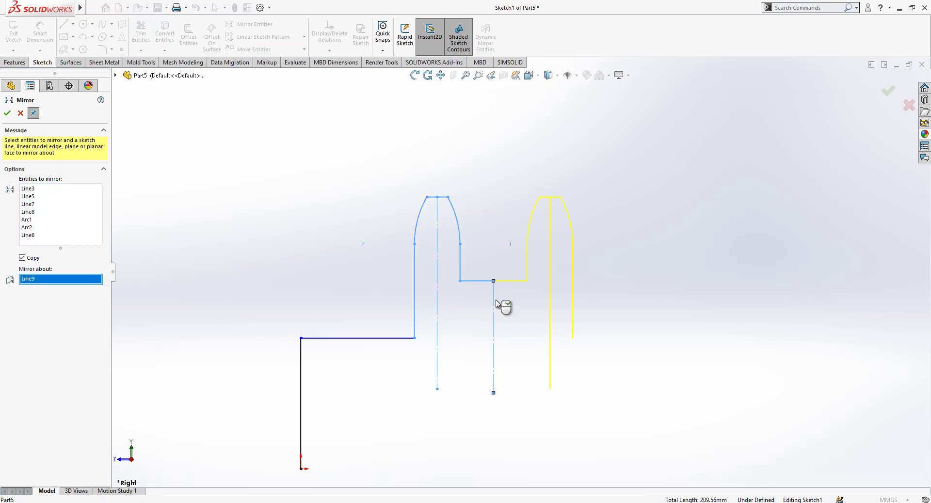
right_click(493, 299)
scroll(493, 298, "up", 2)
key("Escape")
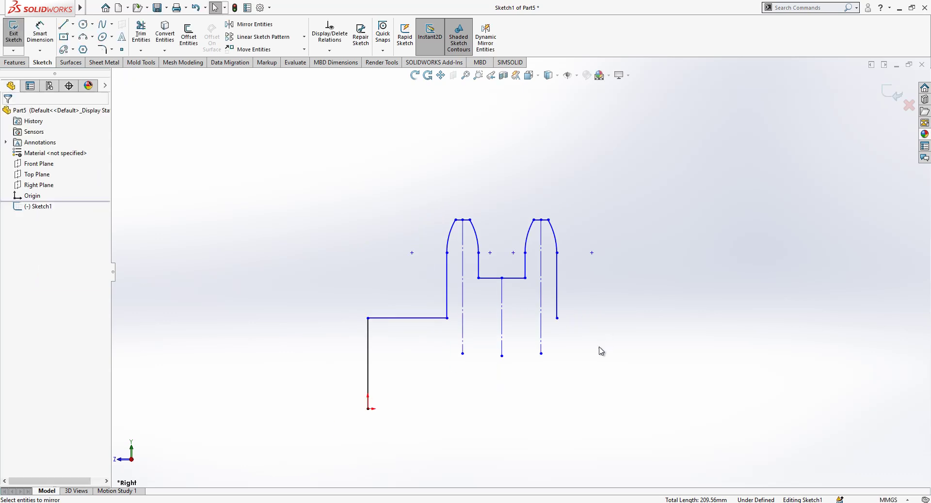
key("l")
left_click(557, 318)
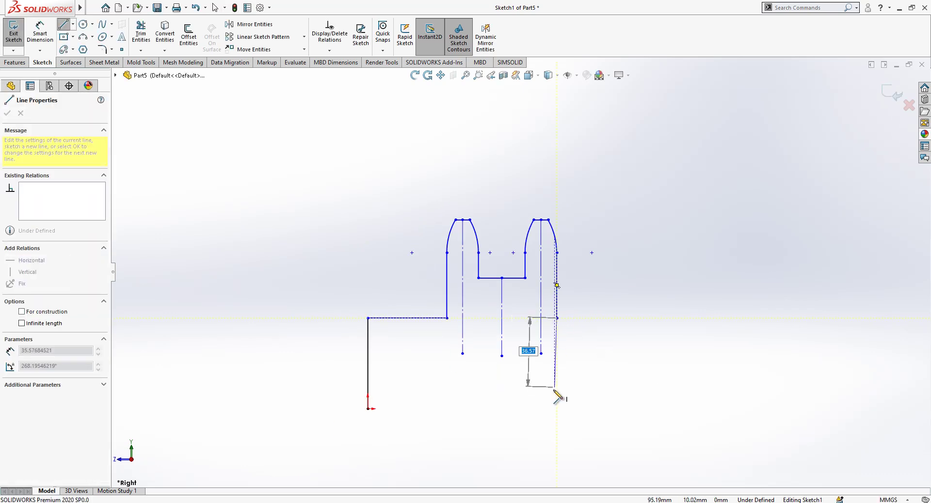
key("Escape")
Step: Shift the lower endpoint of the mirrored tooth's outer side, and sketch a horizontal base line about 96 mm long from the origin
left_click_drag(557, 318, 576, 320)
left_click(397, 347)
key("l")
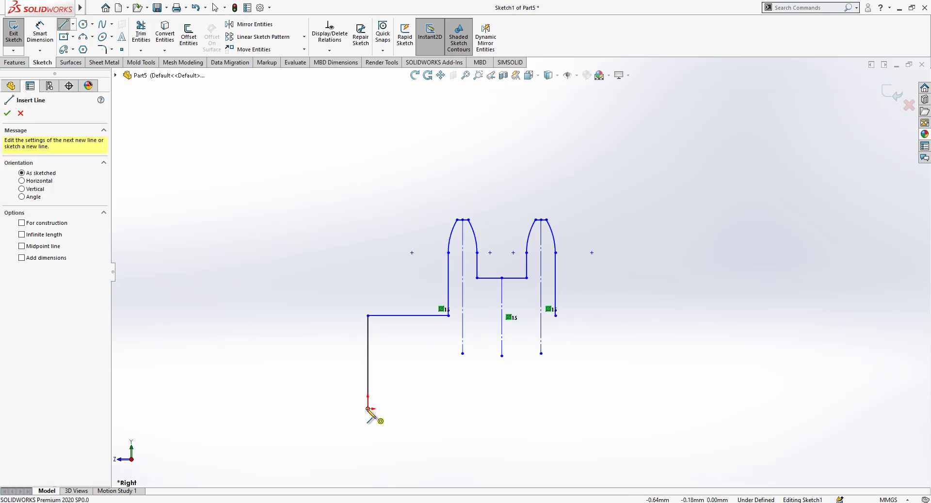
left_click(369, 409)
left_click(556, 409)
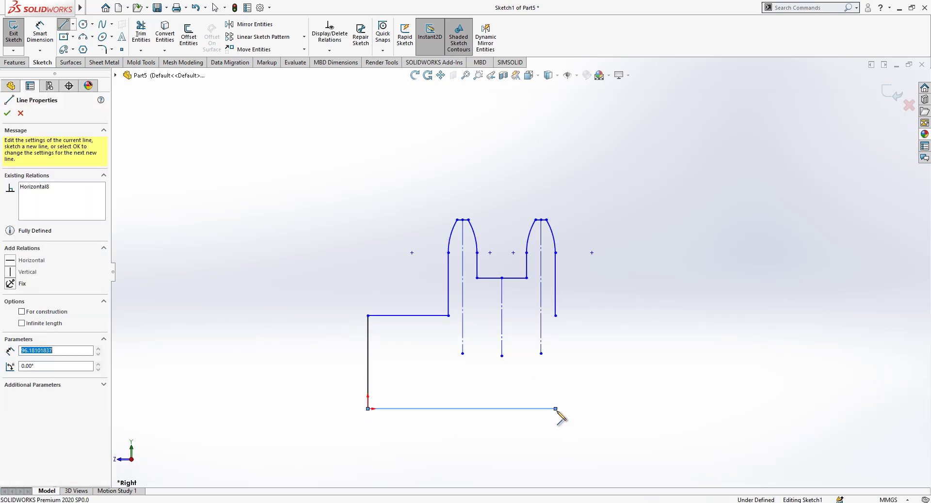
key("Escape")
Step: Convert the mirrored tooth's outer vertical line to construction and close the profile with a vertical line from the base line's end to the arc
left_click(557, 295)
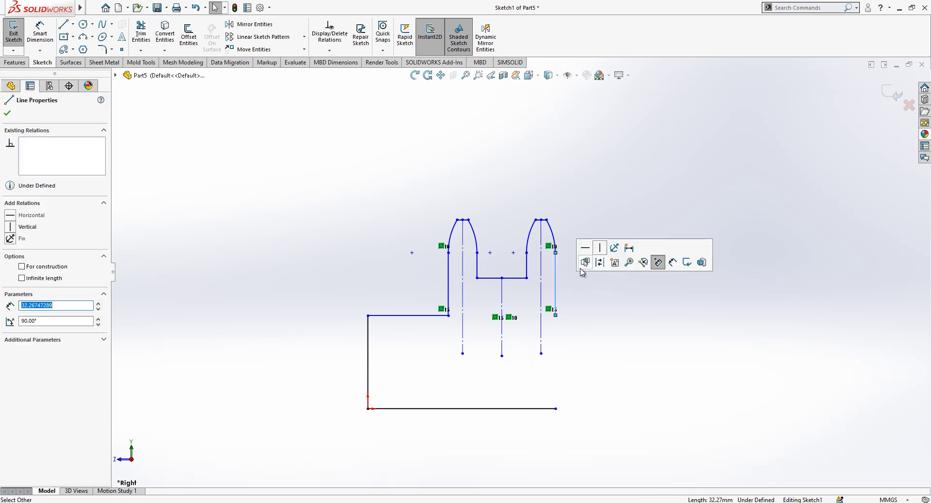
left_click(598, 262)
left_click(63, 24)
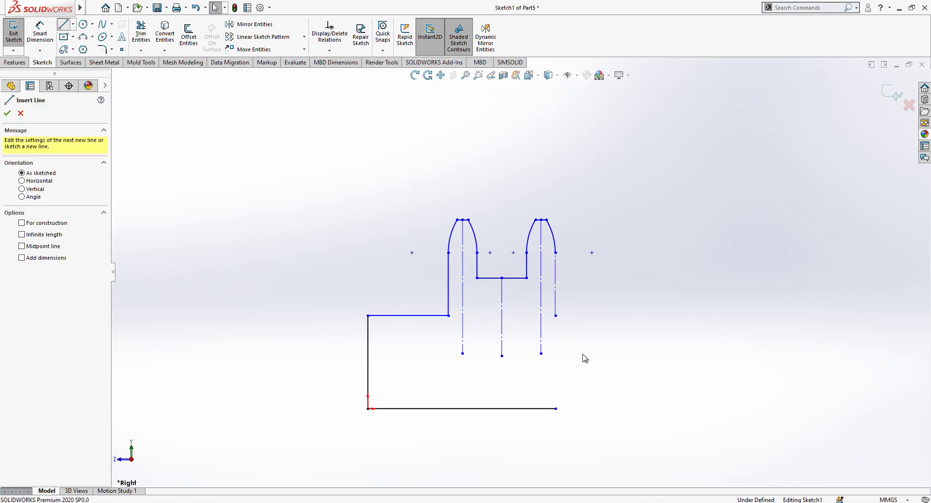
left_click(556, 408)
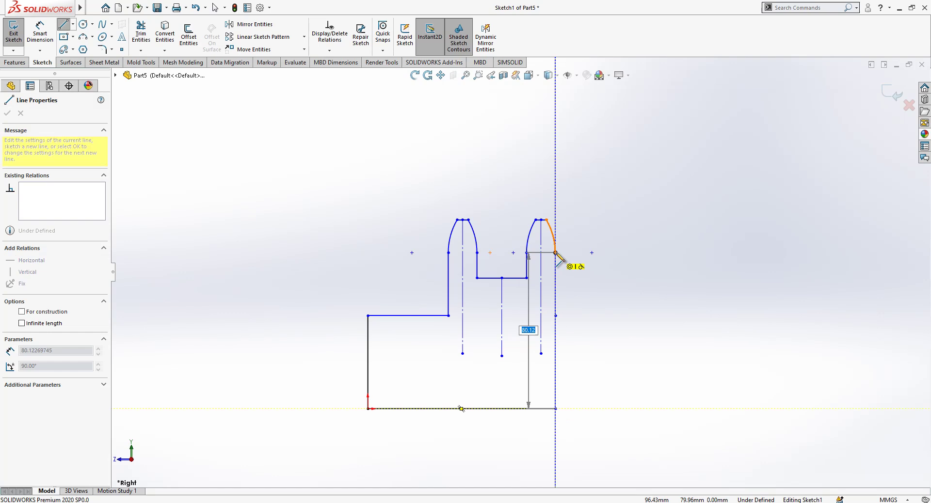
left_click(556, 253)
key("Escape")
scroll(572, 293, "up", 1)
scroll(572, 293, "down", 1)
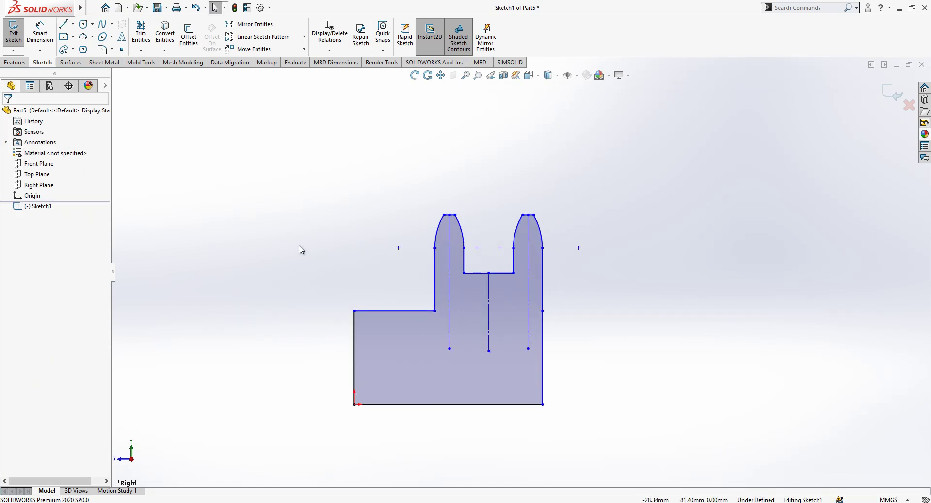
Step: Dimension the outer arc of the tooth nearest the origin with a 13 mm radius
left_click(40, 34)
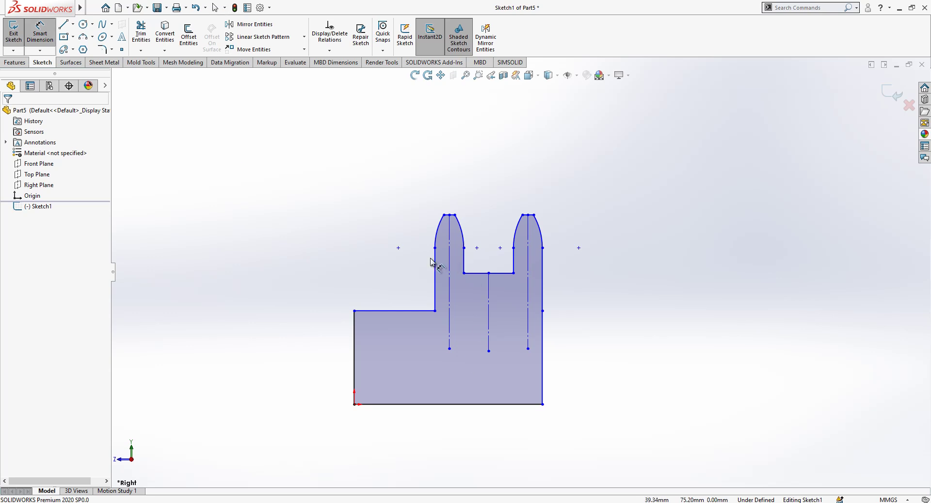
left_click(438, 240)
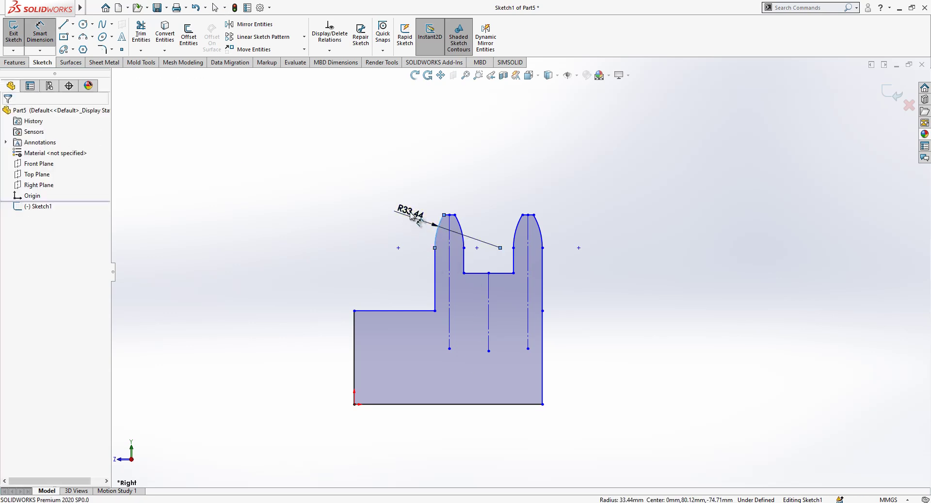
left_click(411, 217)
type("13")
key("Return")
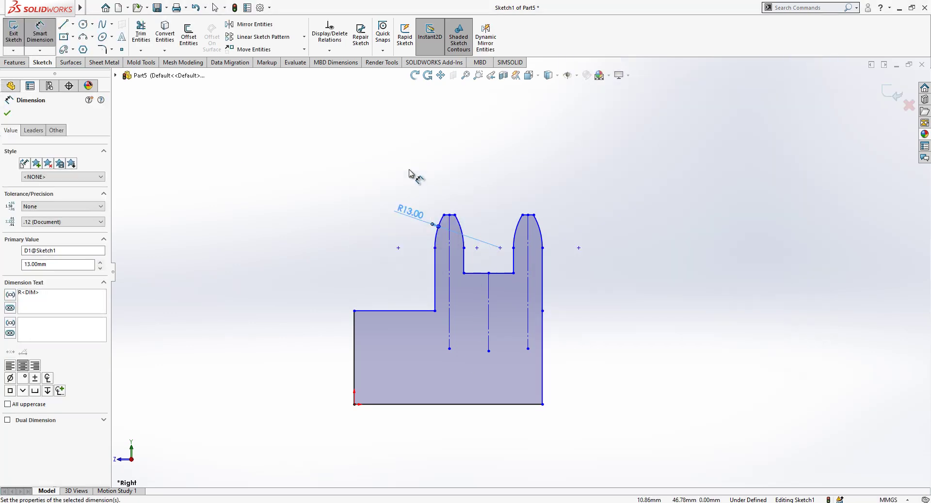
scroll(494, 226, "down", 1)
left_click(411, 266)
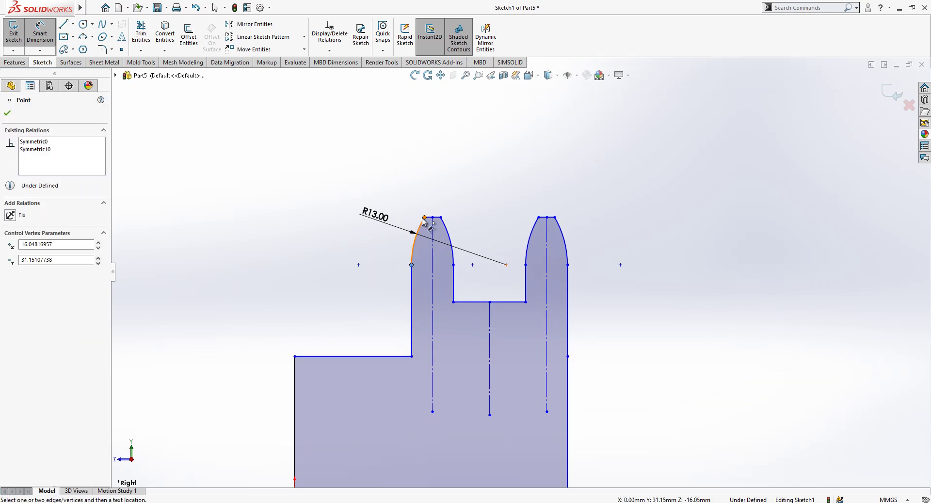
left_click(425, 217)
left_click(425, 199)
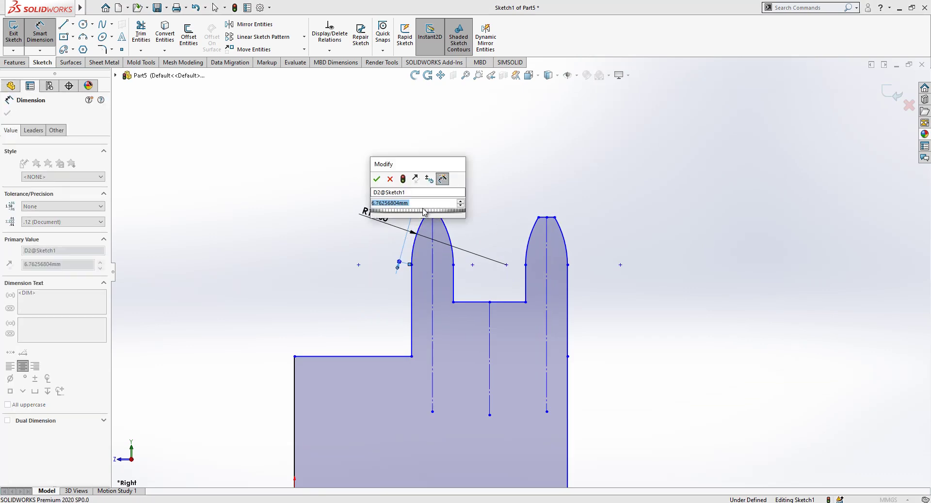
left_click(389, 184)
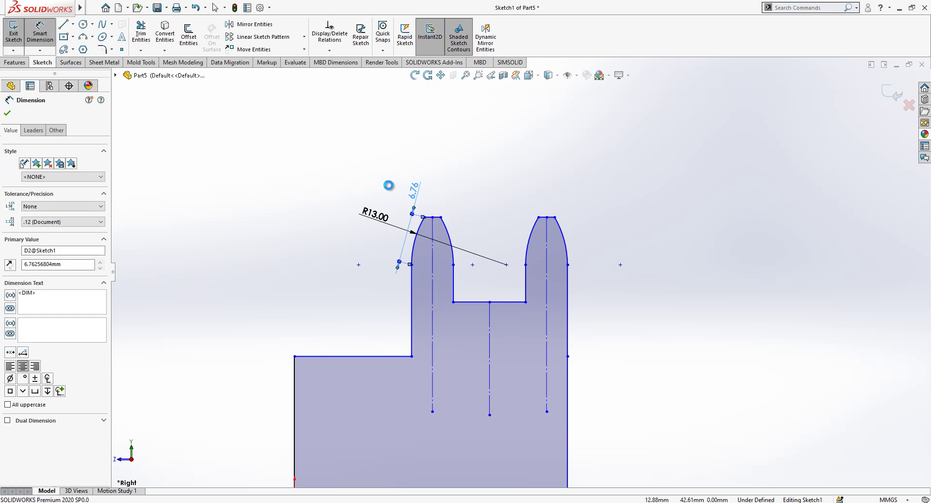
Step: Set the horizontal distance between the two endpoints of that tooth's outer arc to 1.3 mm
left_click(411, 265)
left_click(425, 219)
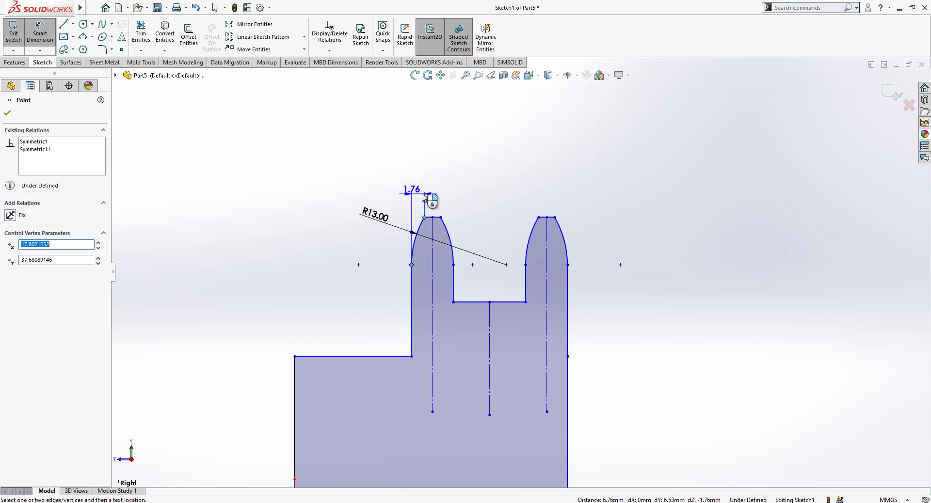
left_click(427, 195)
type("1.3")
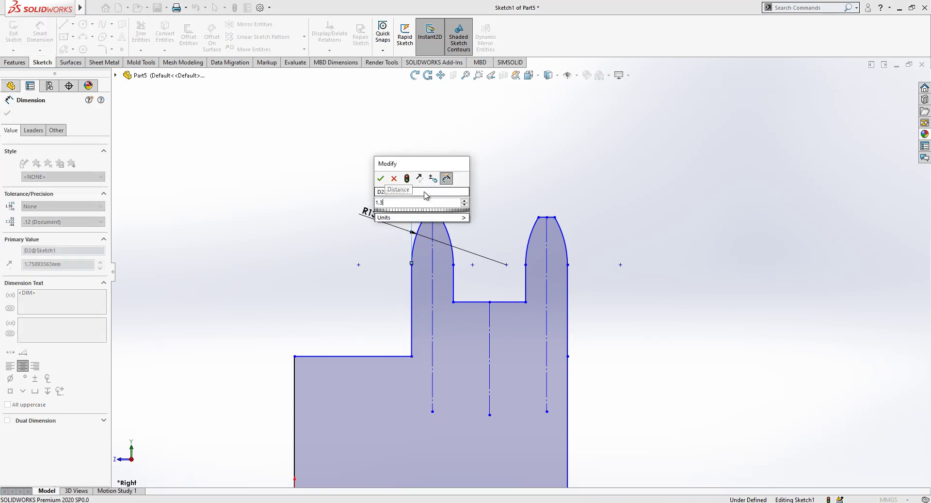
key("Return")
Step: Dimension the tooth's width between its two vertical sides as 7.2 mm
scroll(515, 165, "up", 1)
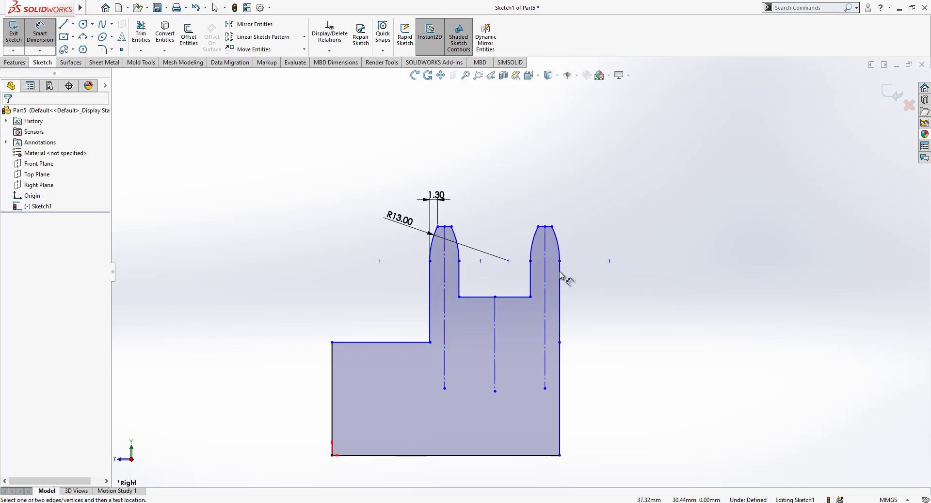
scroll(559, 272, "down", 1)
left_click(437, 281)
left_click(401, 291)
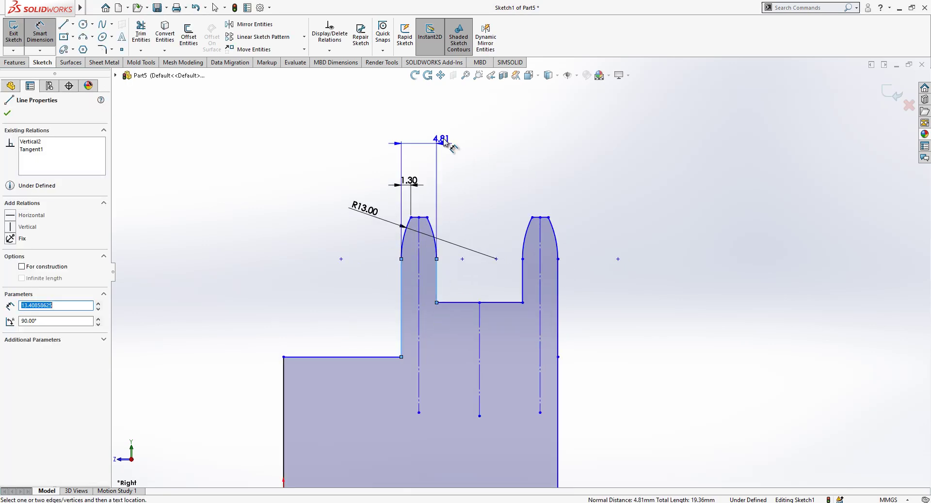
left_click(420, 135)
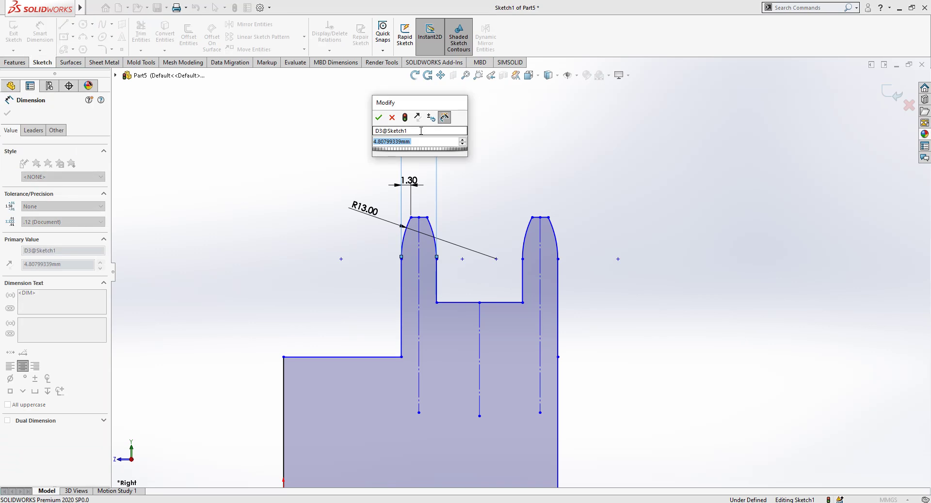
type("7.2")
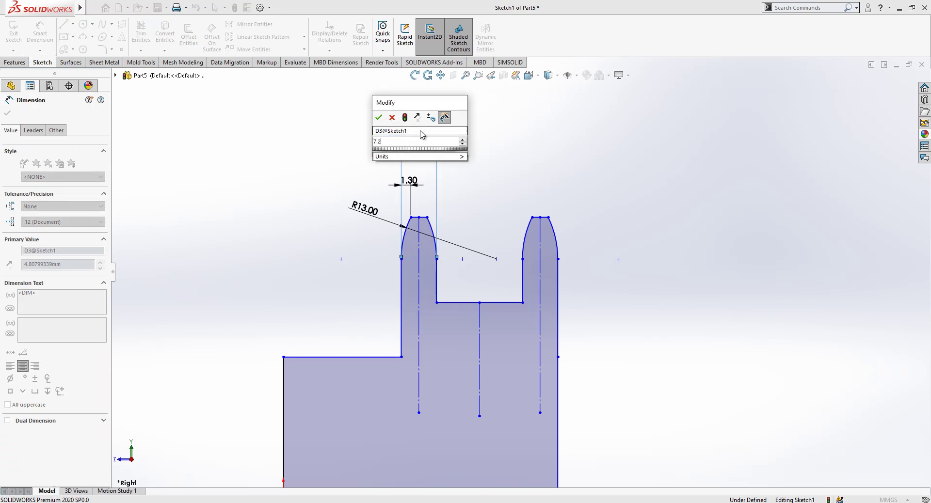
key("Return")
Step: Set the overall width across both teeth, between their outer vertical sides, to 21 mm
left_click(506, 207)
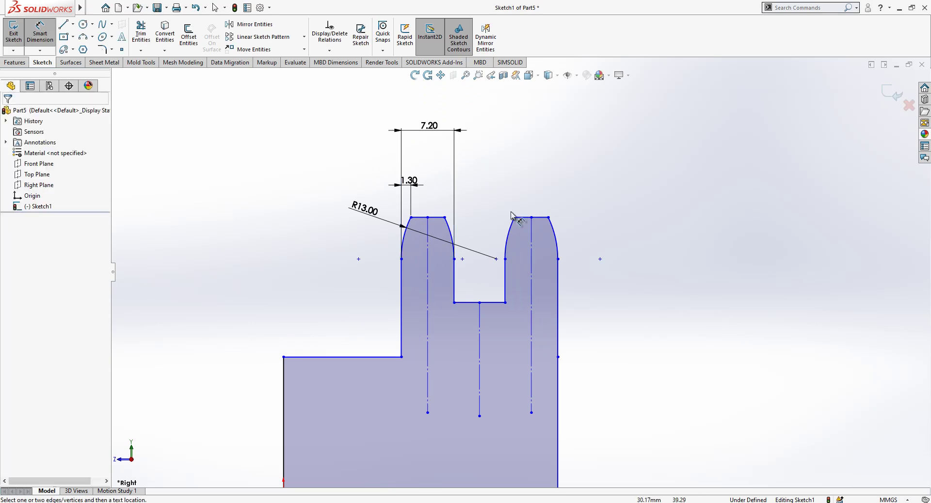
left_click(557, 287)
left_click(402, 291)
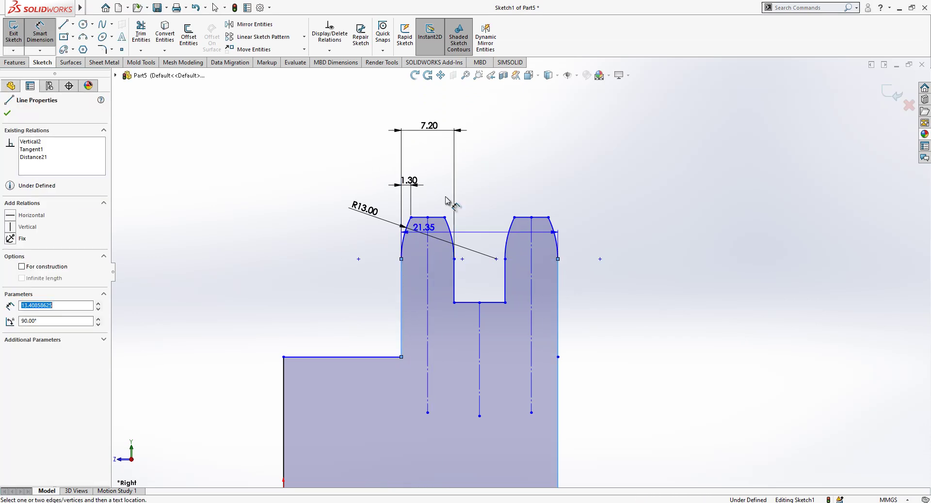
left_click(485, 117)
type("21")
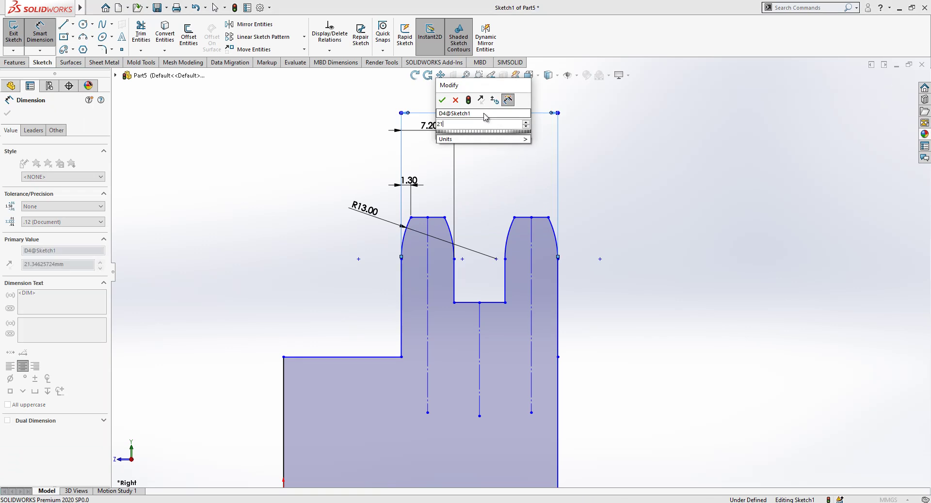
key("Return")
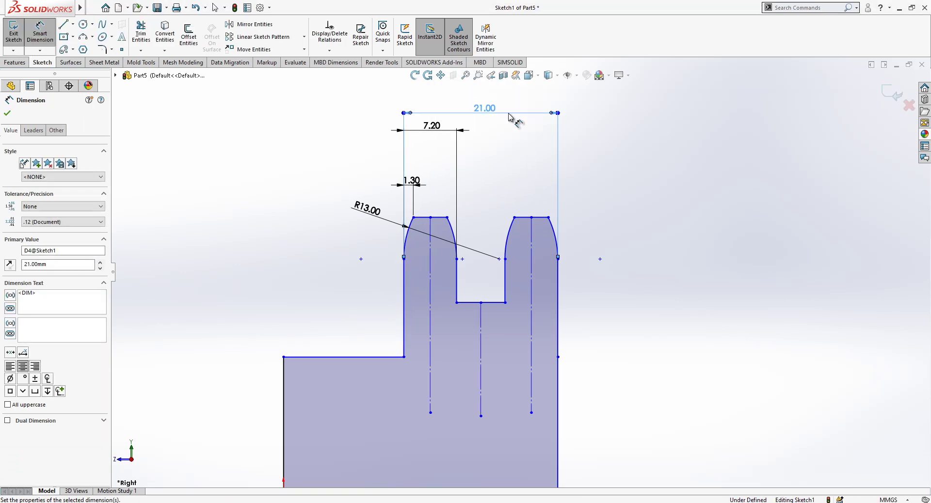
key("f")
scroll(628, 322, "up", 1)
scroll(616, 356, "down", 1)
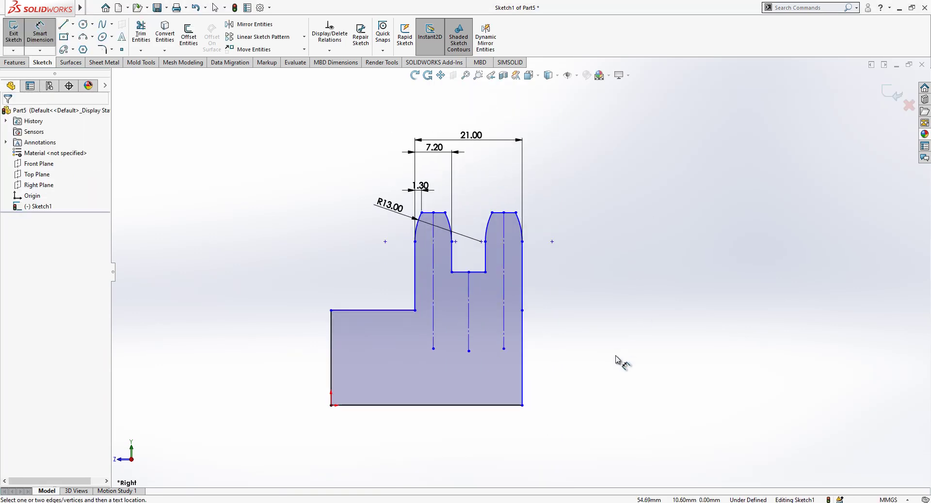
left_click(513, 213)
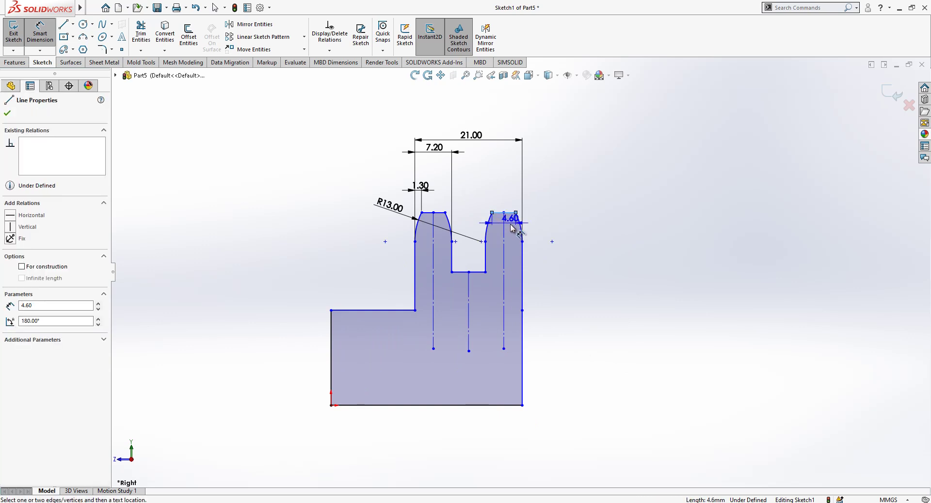
key("Escape")
key("Escape")
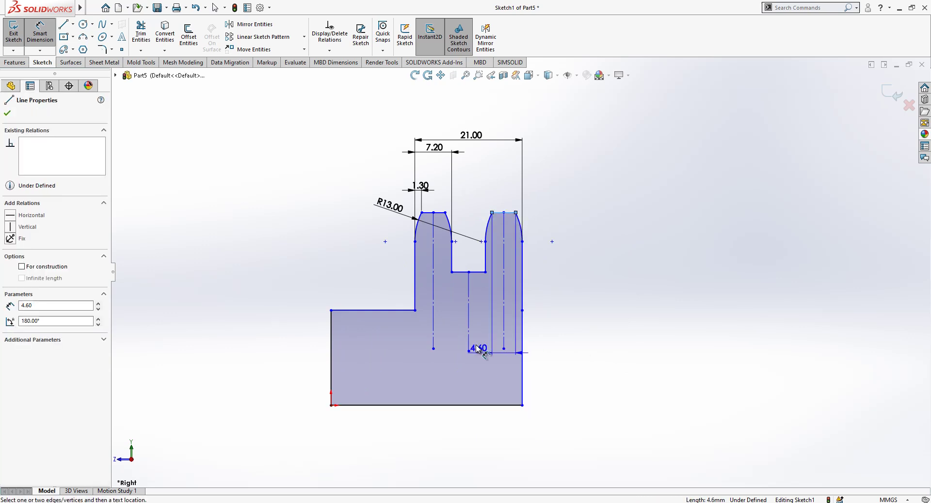
Step: Set the vertical depth from the tooth tip to the floor of the gap between the teeth to 15 mm
left_click(46, 38)
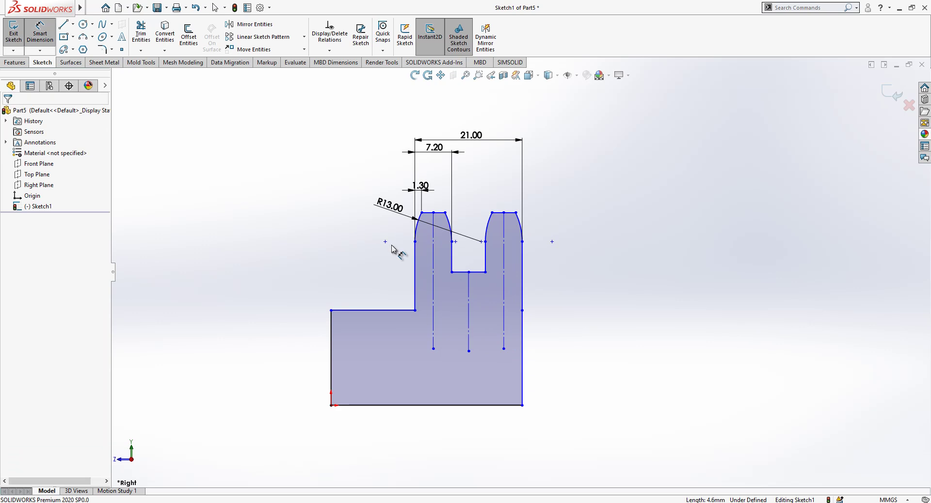
left_click(482, 273)
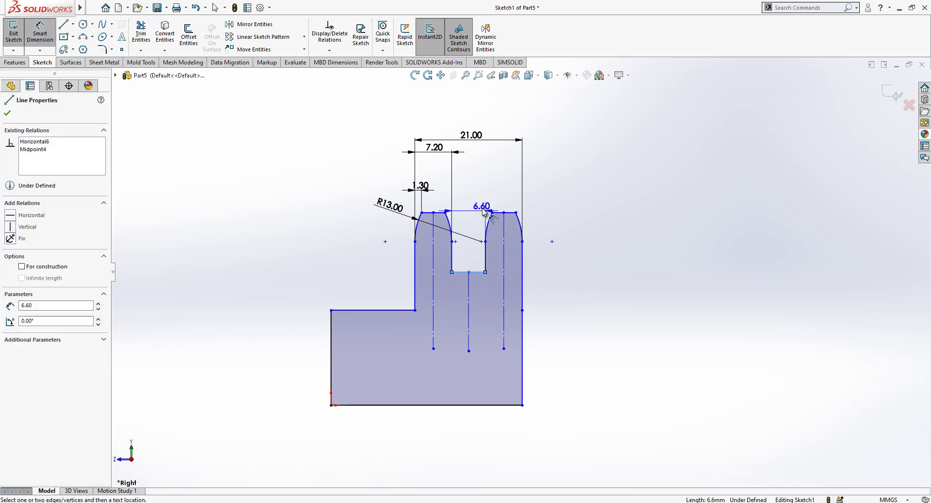
left_click(504, 212)
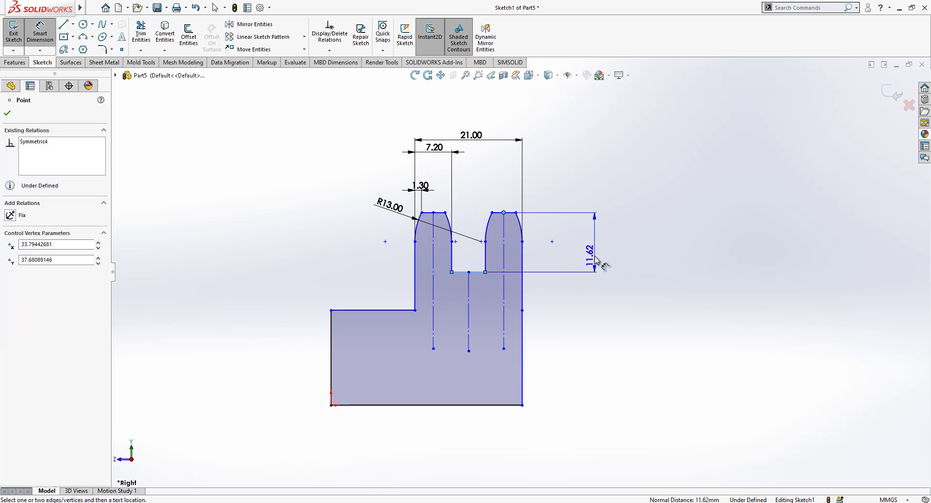
left_click(596, 261)
type("15")
key("Return")
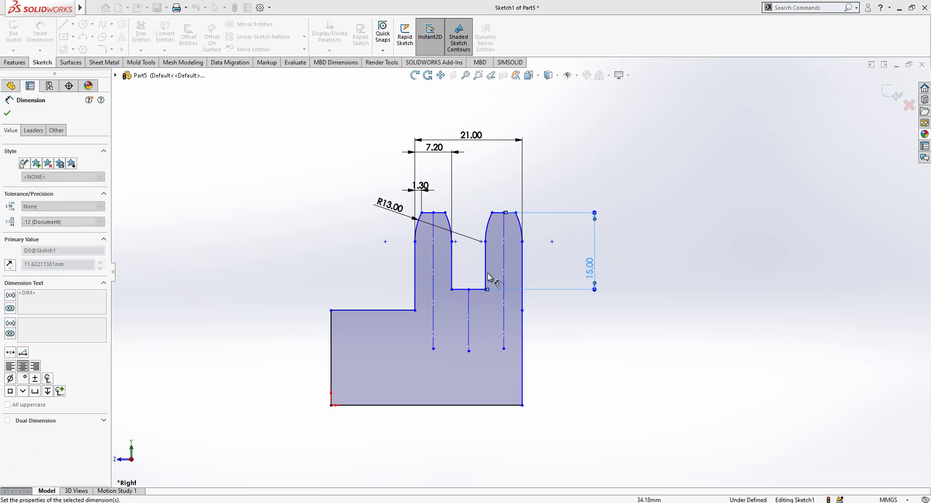
Step: Set the length of the hub's upper horizontal line to 12 mm
left_click(369, 311)
left_click(377, 296)
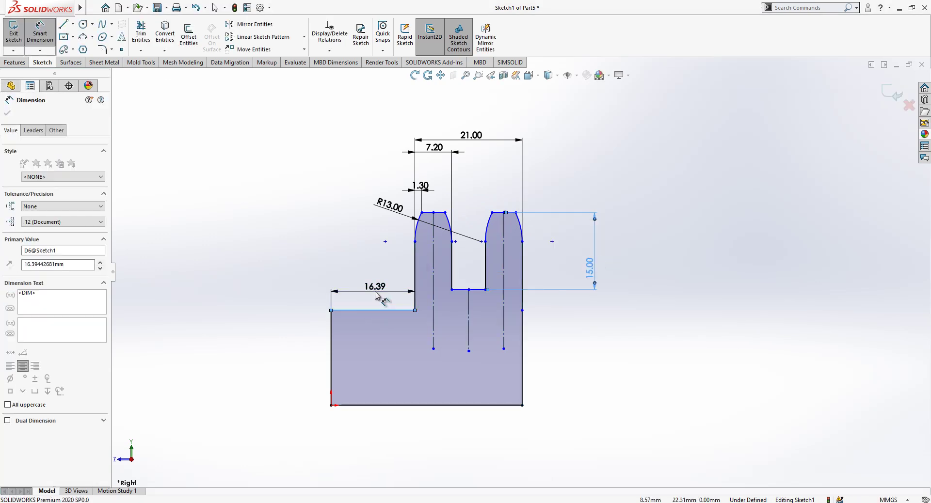
type("12")
key("Return")
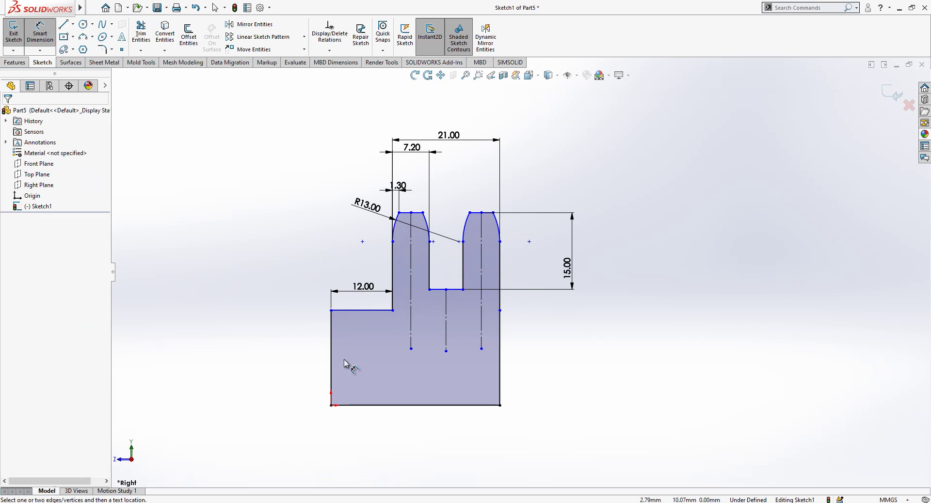
Step: Draw a horizontal line about 44 mm long from the origin along the base and convert it to construction geometry
left_click(353, 408)
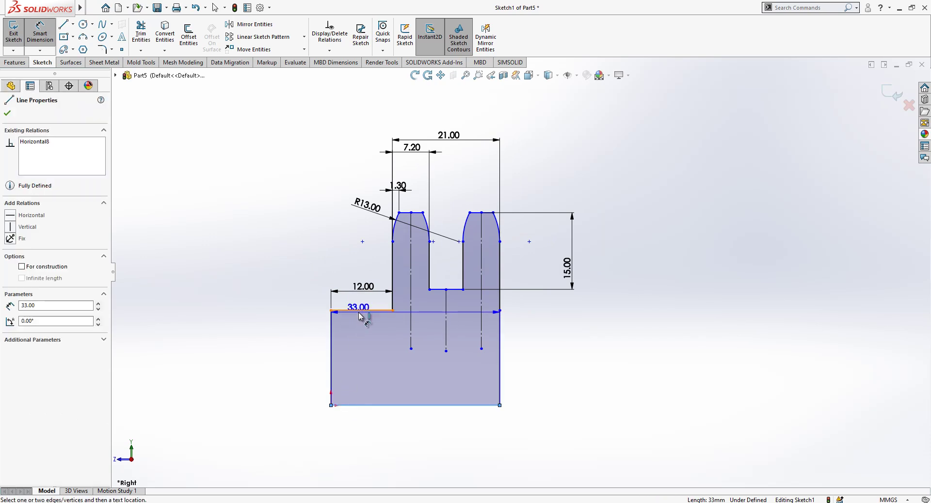
key("Escape")
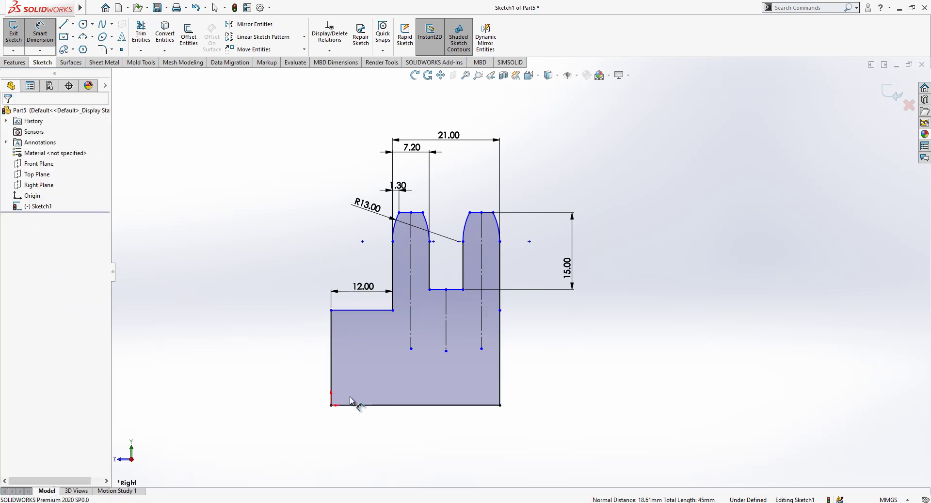
key("l")
left_click(331, 405)
left_click(558, 405)
key("Escape")
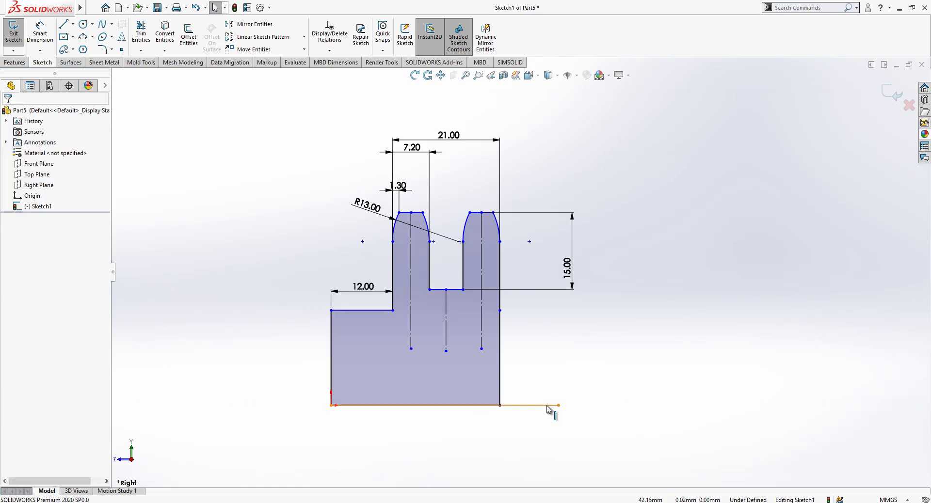
left_click(546, 407)
left_click(590, 379)
left_click(192, 176)
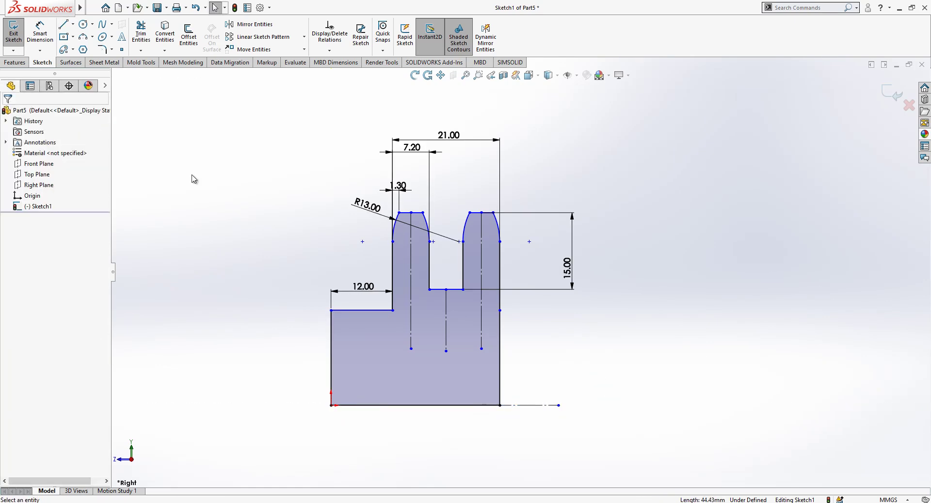
Step: Add a 45 mm diameter dimension to the hub's upper line, doubled about the horizontal centerline
left_click(47, 43)
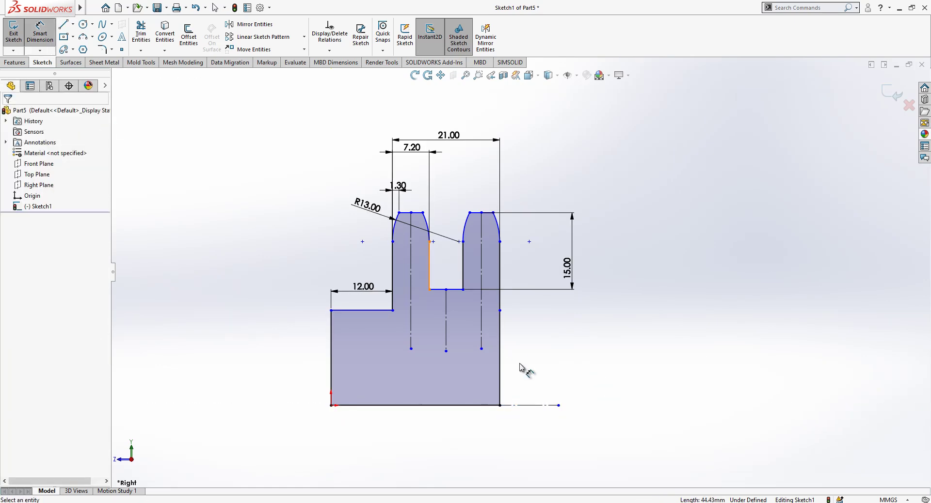
left_click(363, 310)
left_click(306, 418)
left_click(305, 420)
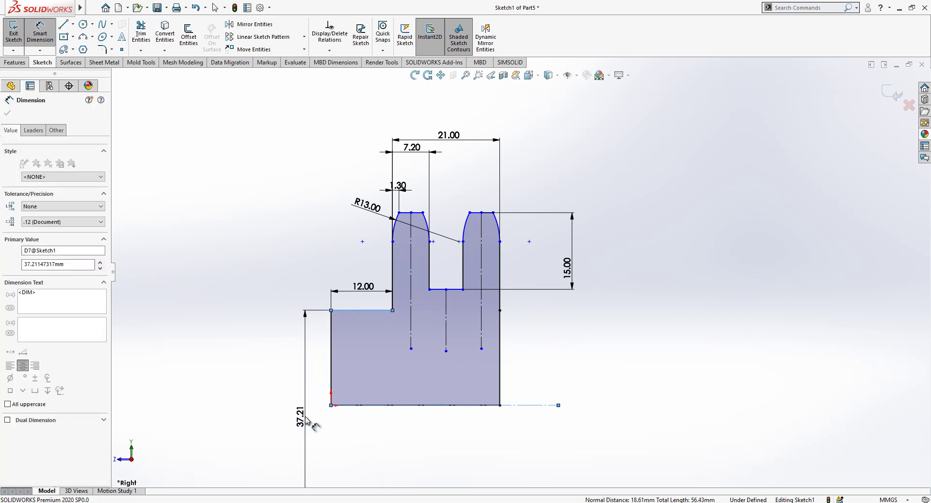
type("45")
key("Return")
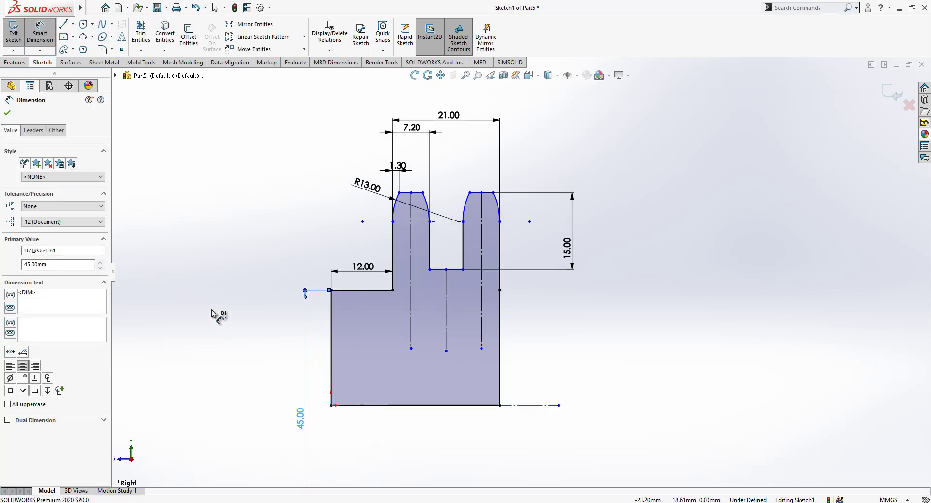
left_click(212, 311)
Step: Add a diameter dimension from the horizontal centerline to the tooth tip, doubled about the centerline, and set it to 81.18+7.365 mm
scroll(462, 271, "up", 1)
left_click(522, 383)
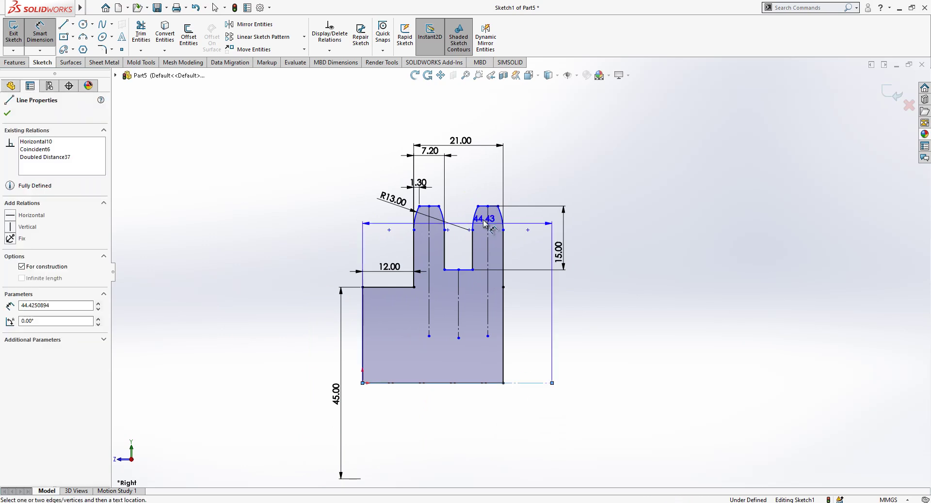
left_click(478, 206)
left_click(273, 418)
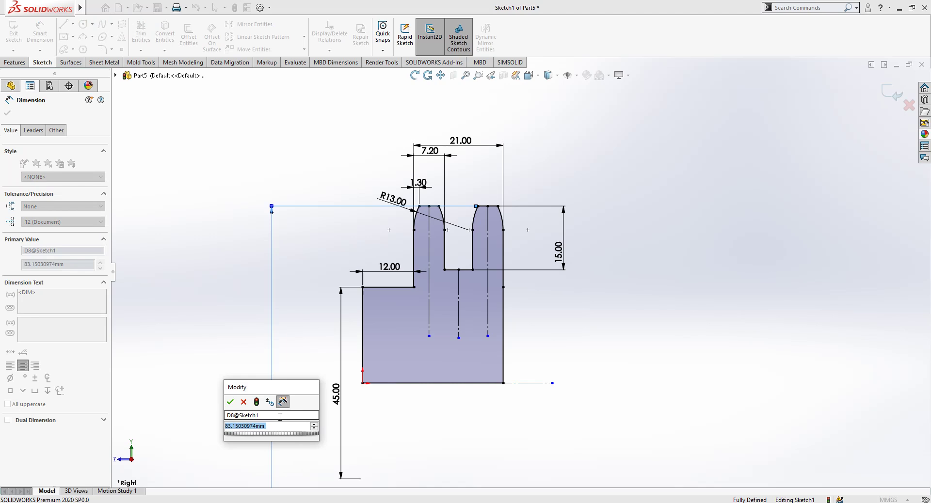
type("81.18")
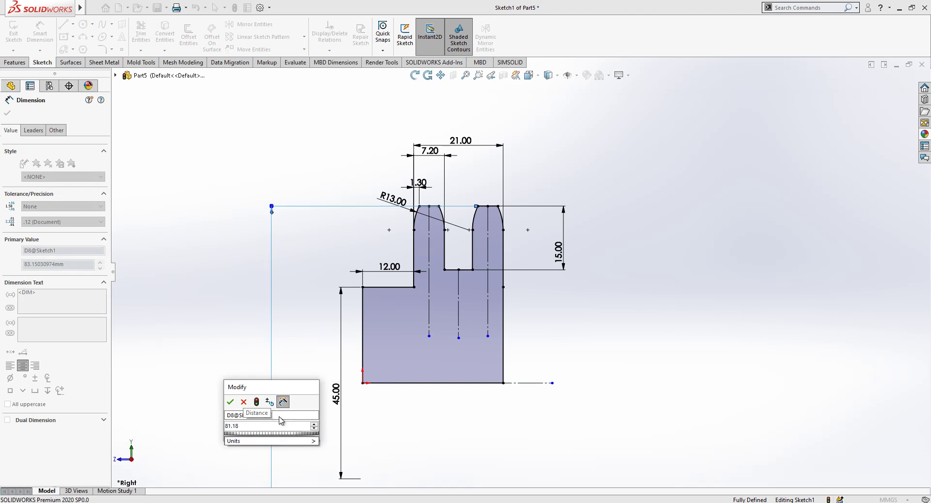
type("+")
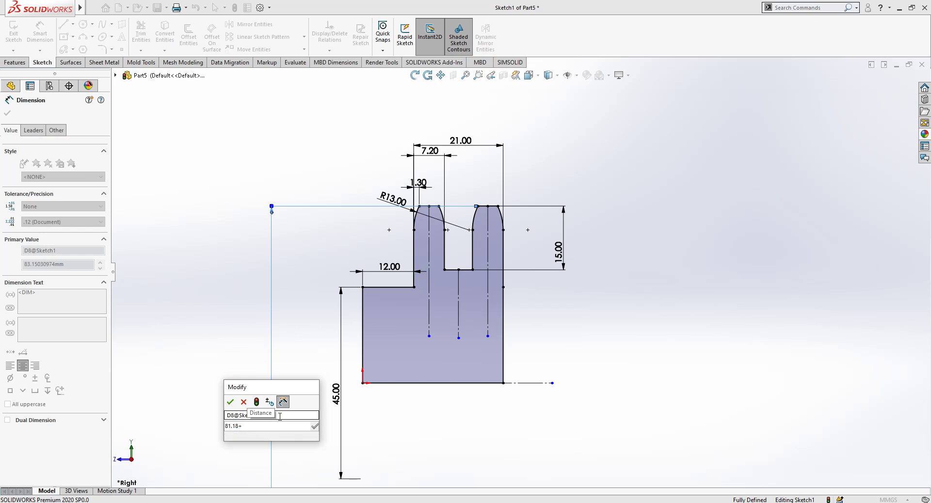
type("7.365")
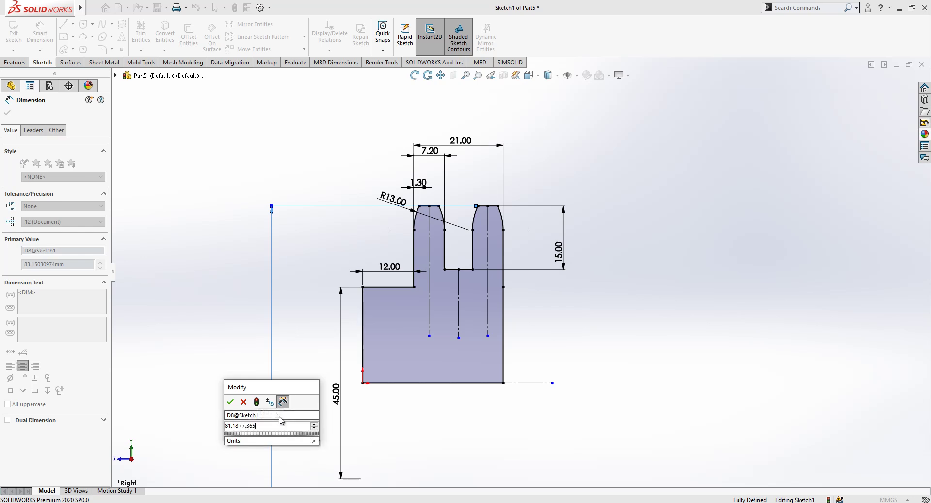
key("Return")
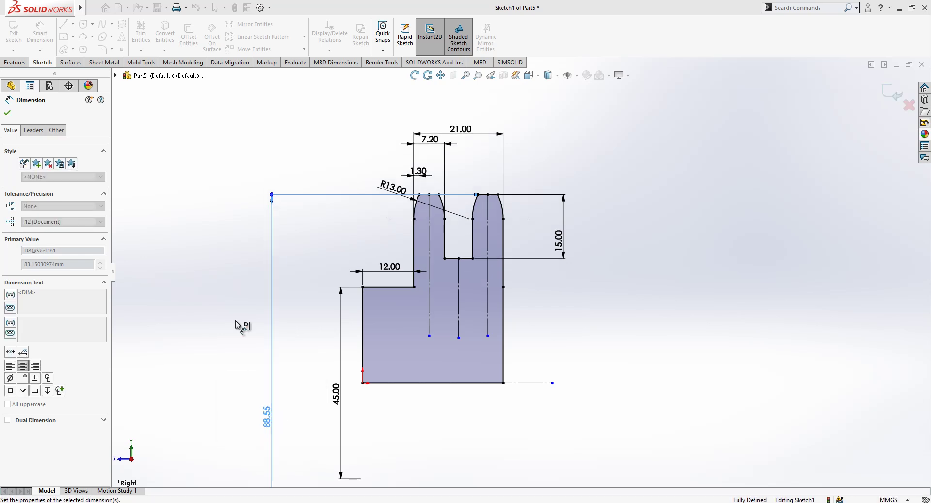
scroll(480, 291, "up", 1)
key("Escape")
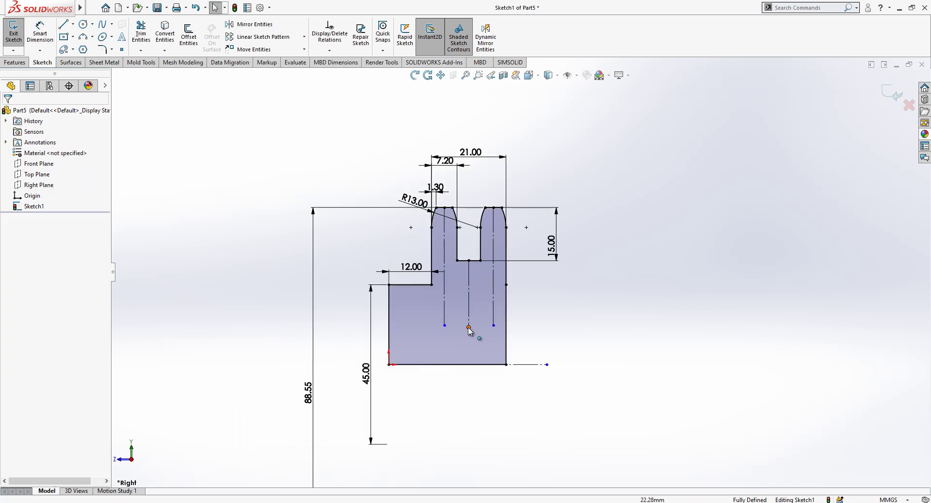
Step: Extend the middle vertical construction line down onto the profile's base line and exit the sketch
left_click_drag(469, 326, 463, 386)
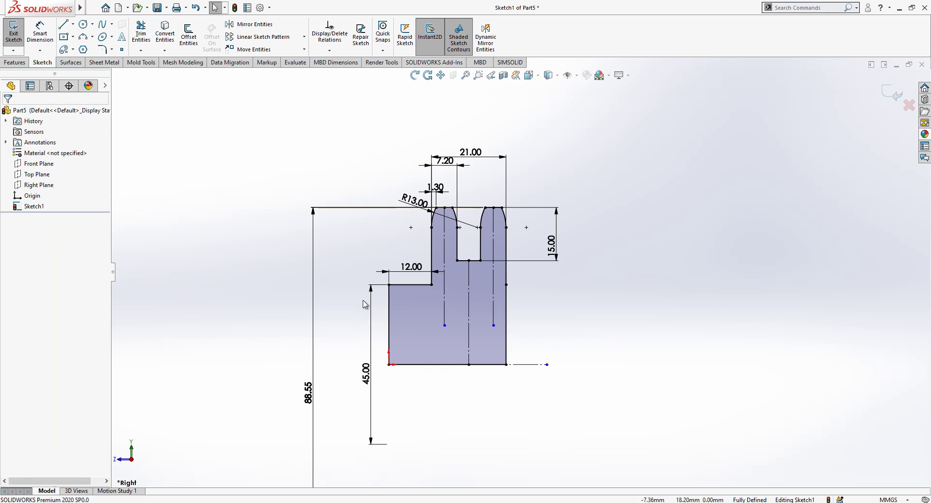
left_click(884, 91)
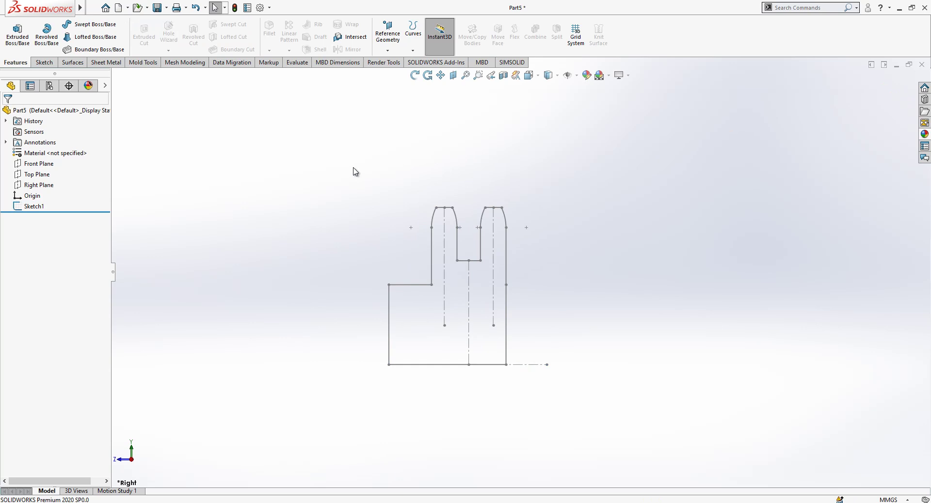
Step: Switch to Notepad, write the outer diameter formula D0+1.25P-Dr, and minimize the note to return to SOLIDWORKS
key("super+s")
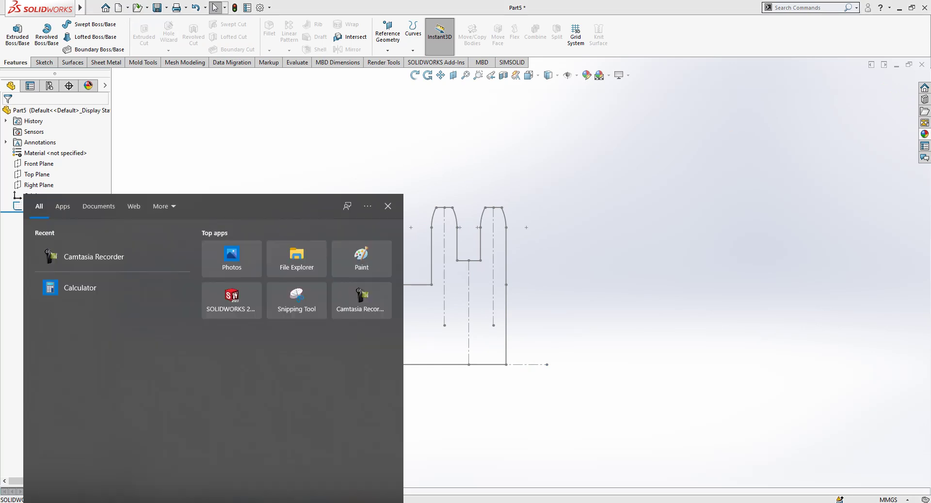
type("no")
left_click(121, 244)
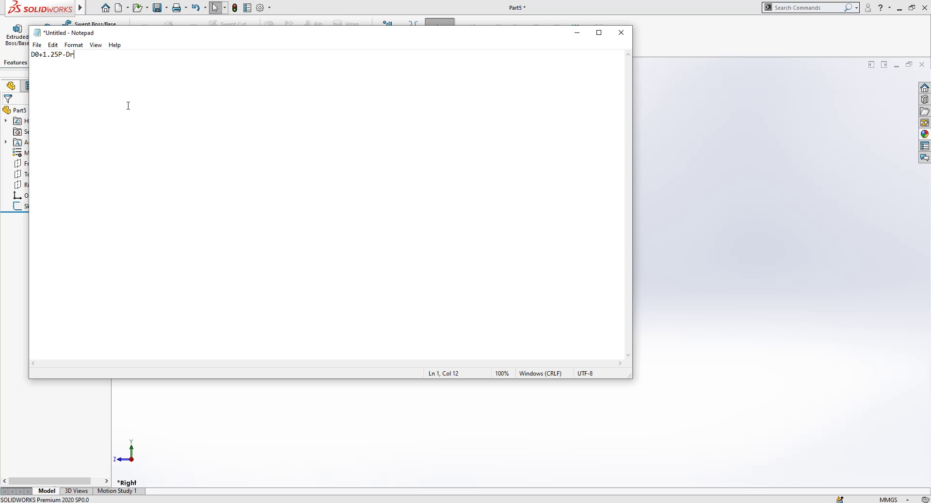
left_click_drag(161, 36, 314, 168)
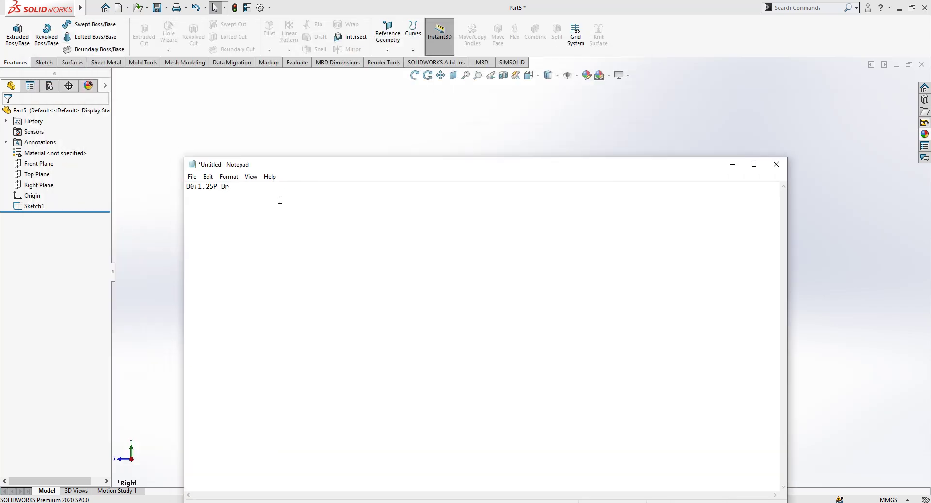
left_click(735, 165)
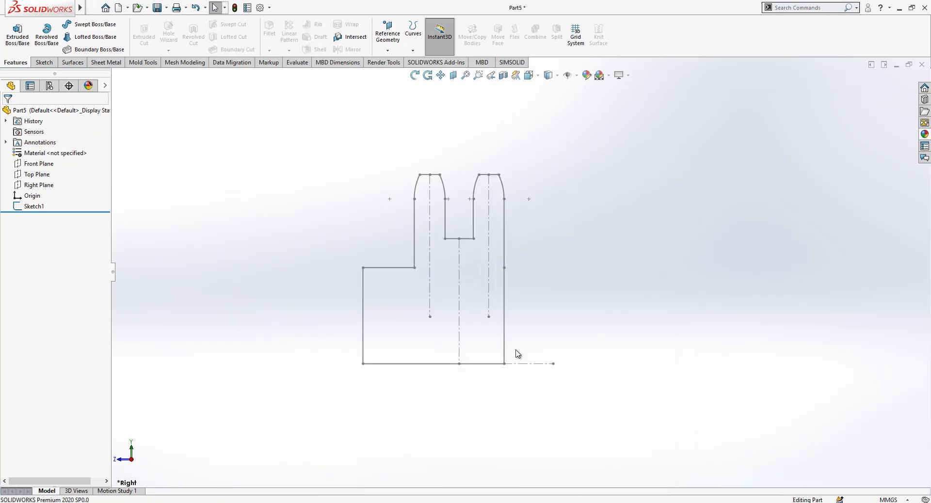
Step: Revolve the profile sketch 360 degrees about the horizontal construction centerline
left_click(34, 206)
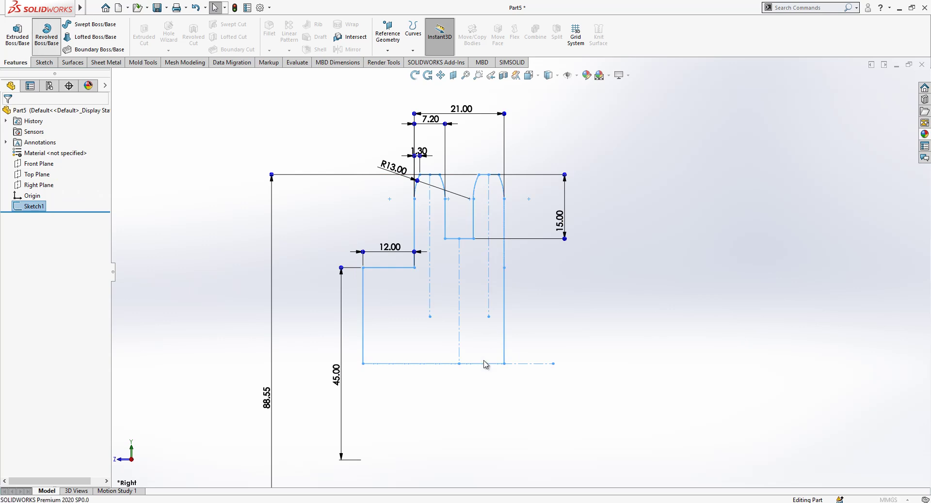
left_click(580, 348)
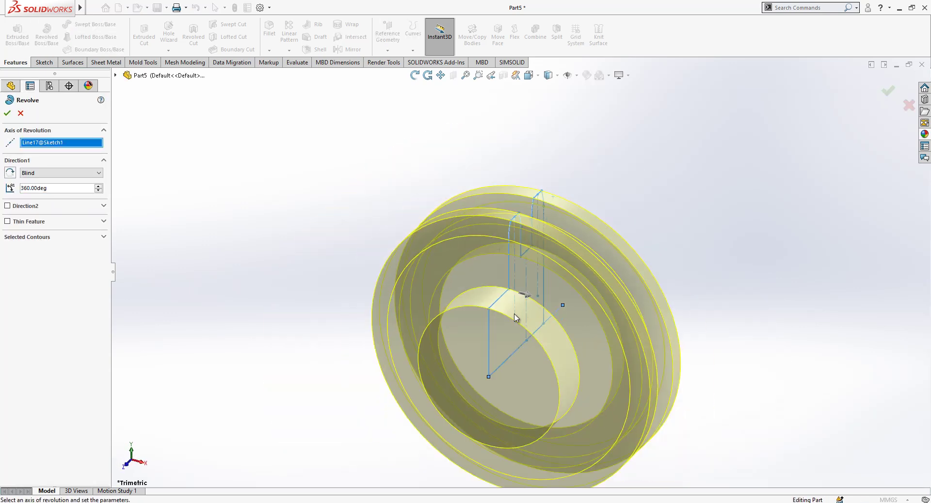
left_click(8, 114)
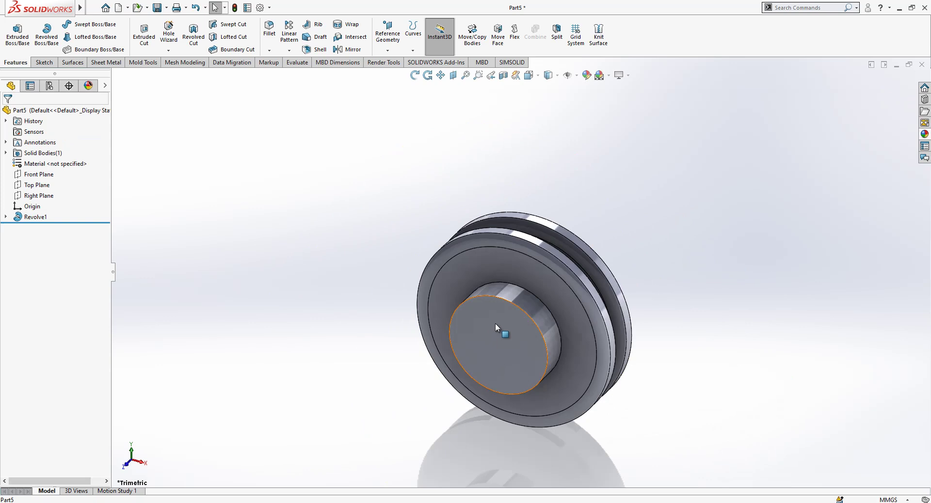
Step: Start a sketch on the hub's end face and draw a circle about 28 mm in diameter centered on the origin
left_click(496, 328)
left_click(563, 297)
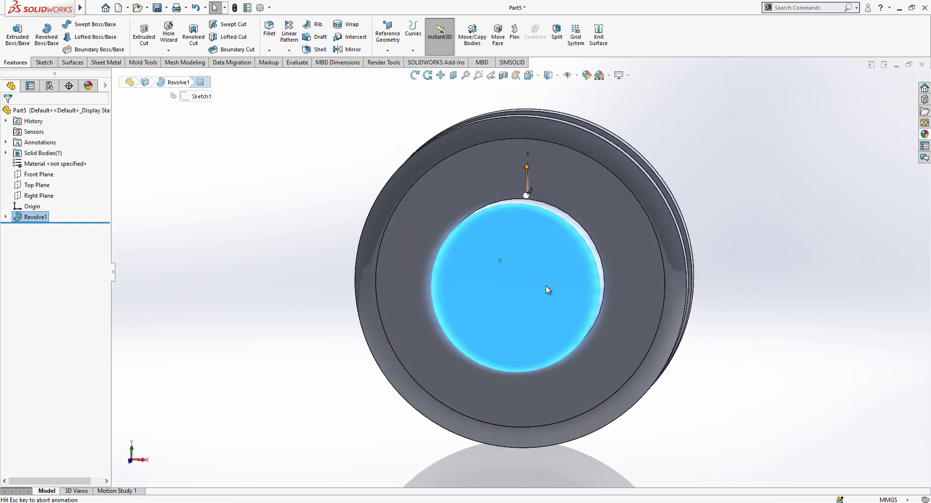
left_click(546, 218)
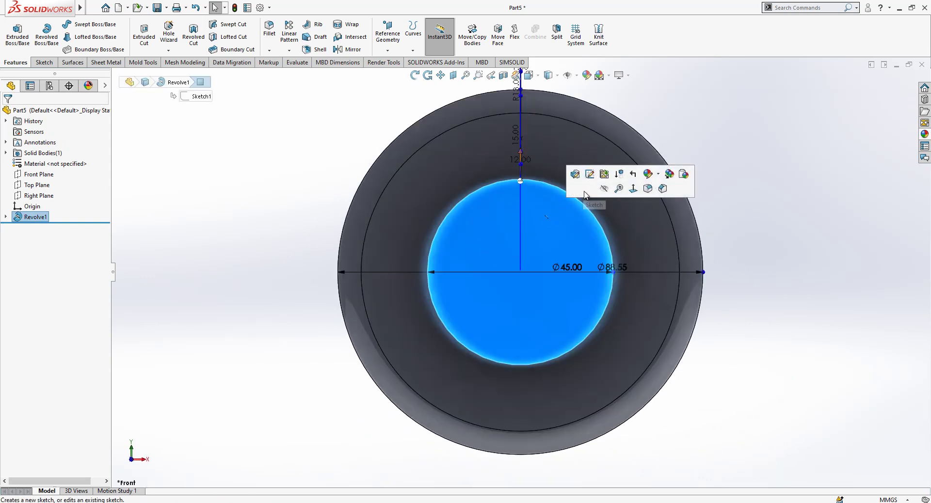
left_click(584, 190)
left_click(83, 25)
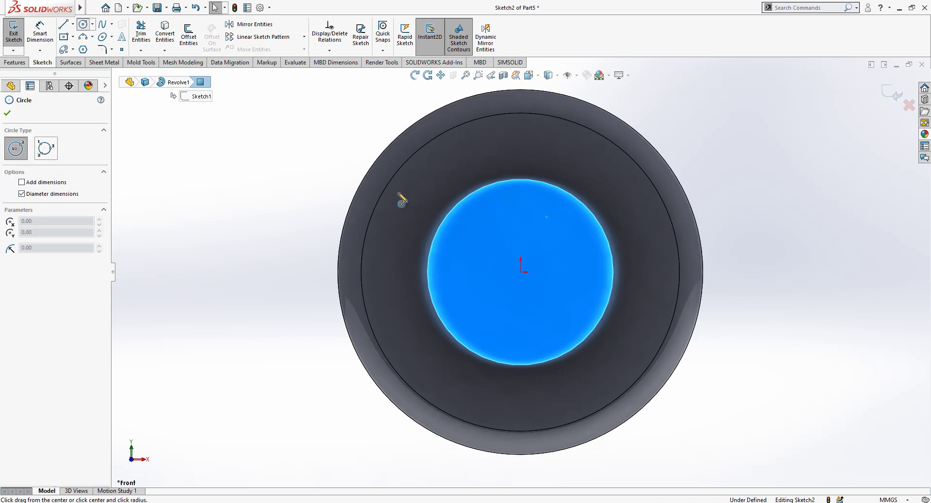
left_click(520, 272)
left_click(532, 215)
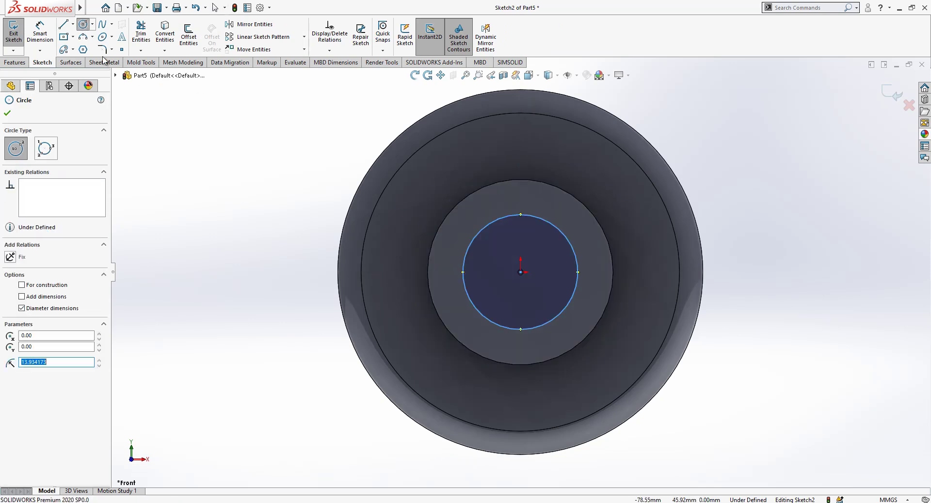
Step: Draw a narrow upright center rectangle about 4.5 mm by 33 mm from the origin, extending past the circle at both ends
left_click(62, 37)
left_click(520, 272)
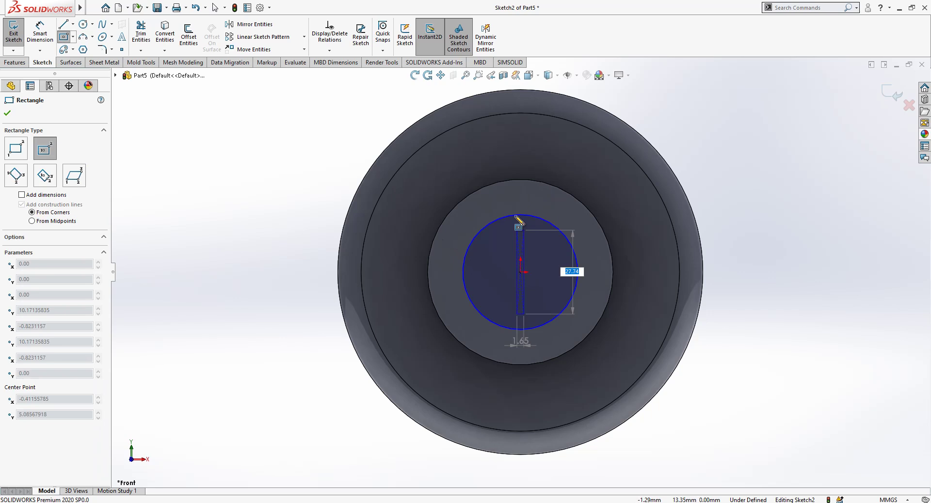
left_click(529, 204)
key("Escape")
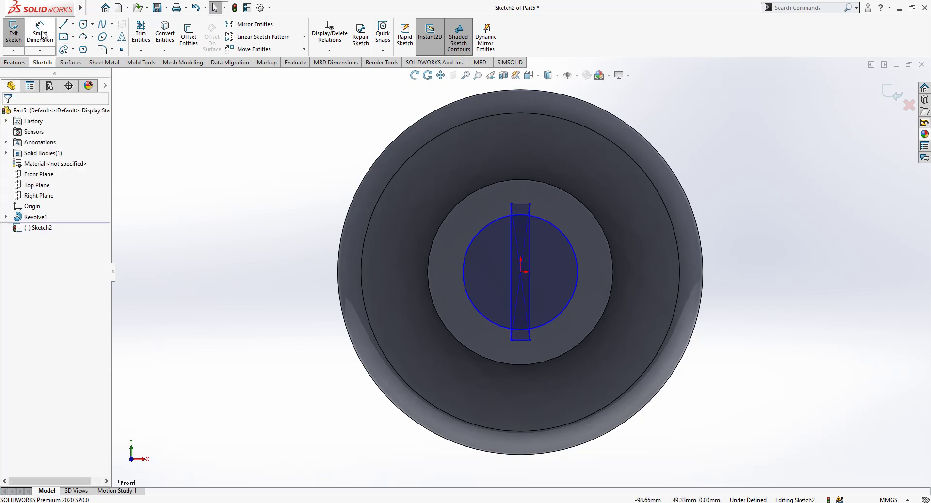
Step: Dimension the bore circle's diameter as 30 mm
left_click(40, 34)
left_click(478, 231)
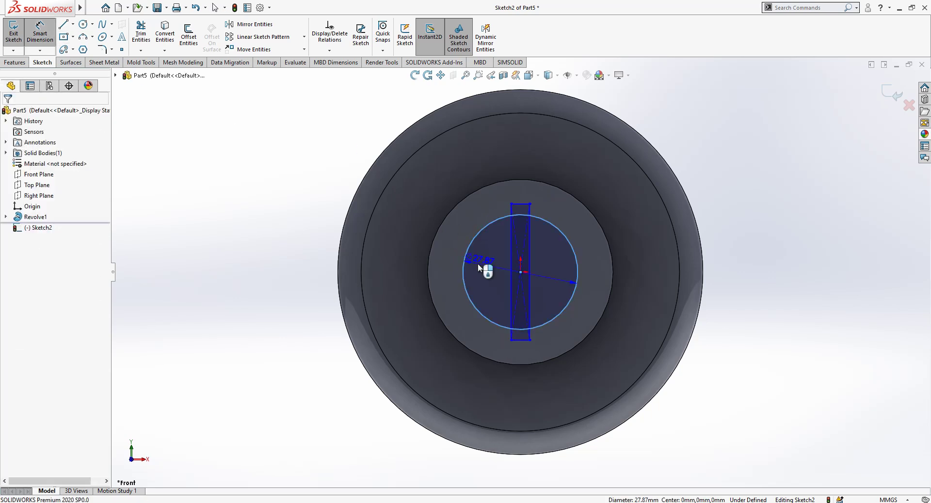
left_click(479, 266)
type("30")
key("Return")
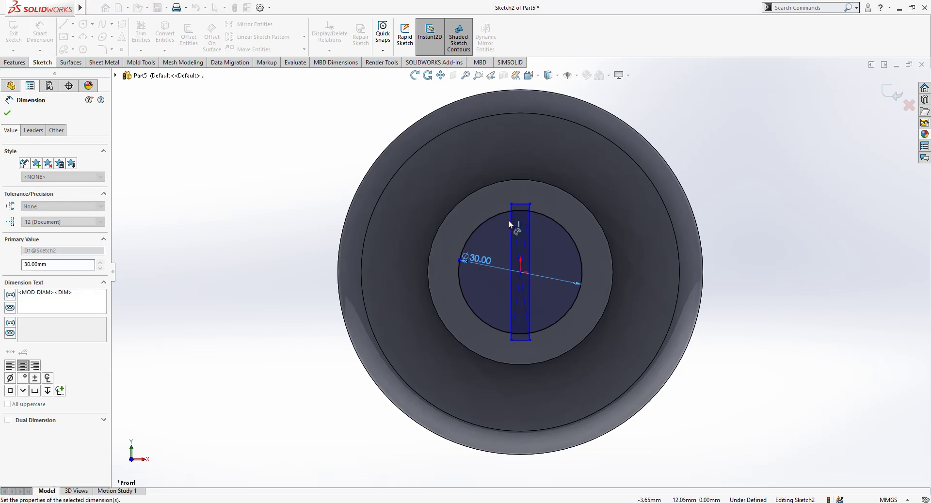
Step: Dimension the keyway rectangle as 6 mm wide and 35 mm high, and exit the sketch
left_click(520, 204)
left_click(548, 165)
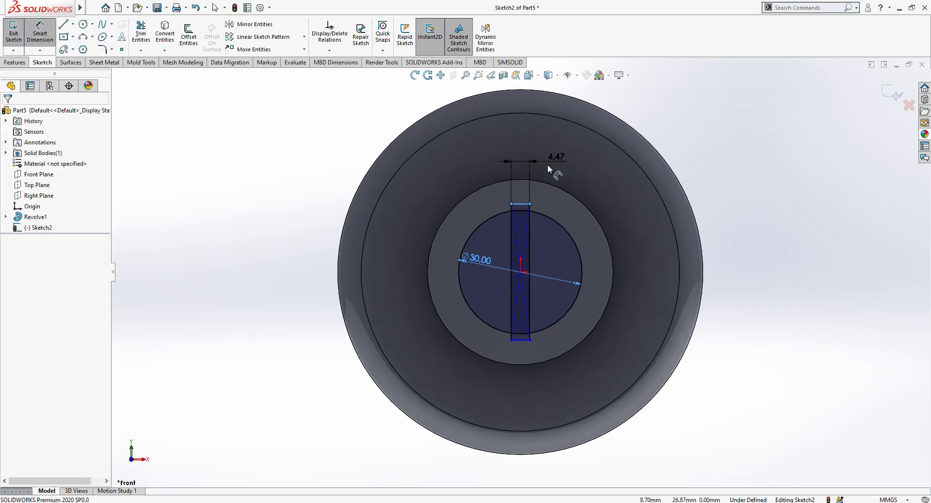
key("Return")
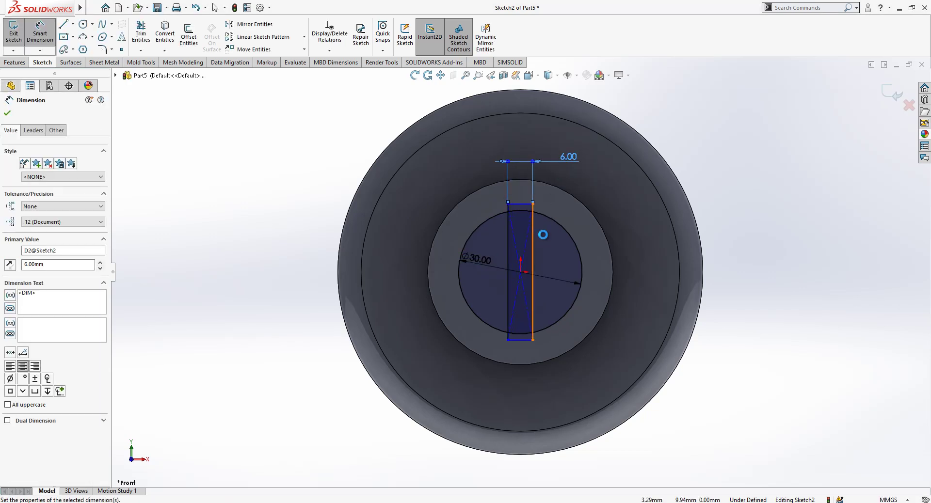
left_click(534, 235)
left_click(641, 277)
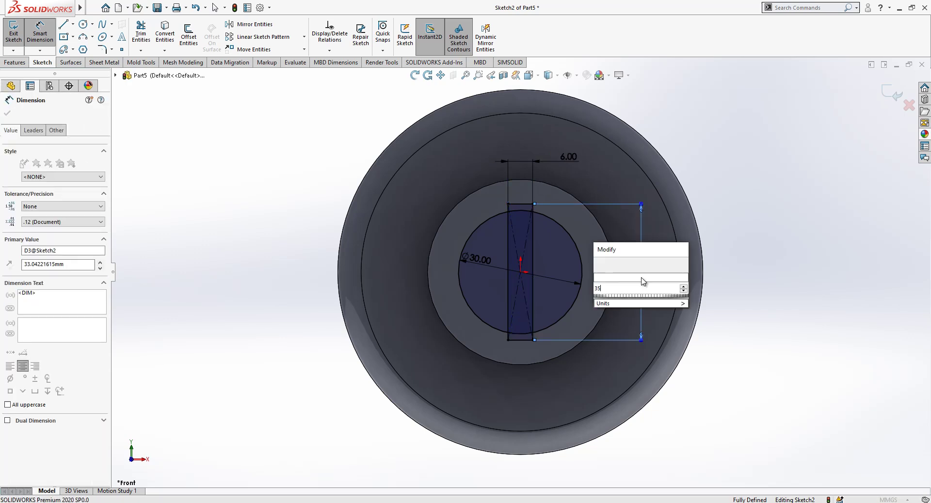
type("35")
key("Return")
key("Escape")
left_click(892, 93)
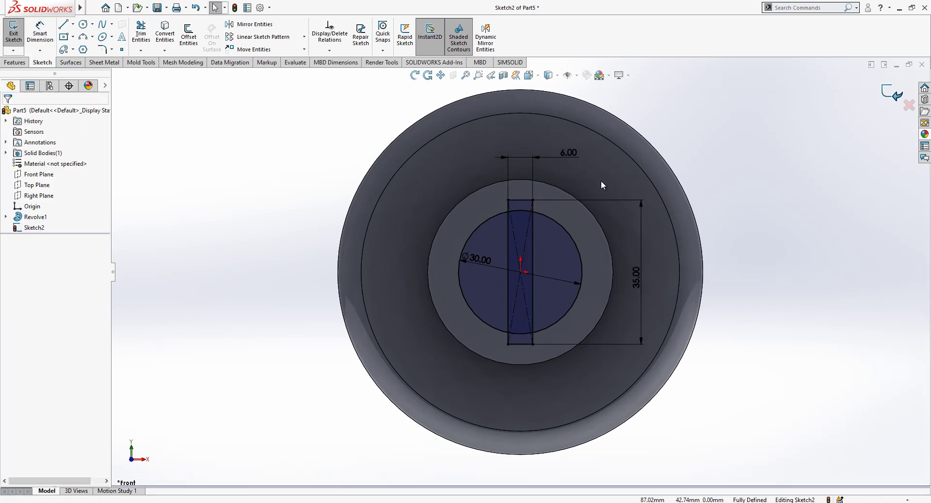
Step: Cut the circle and keyway rectangle contours through the body with an Extruded Cut up to the rear face
middle_click_drag(567, 210, 546, 233)
key("Escape")
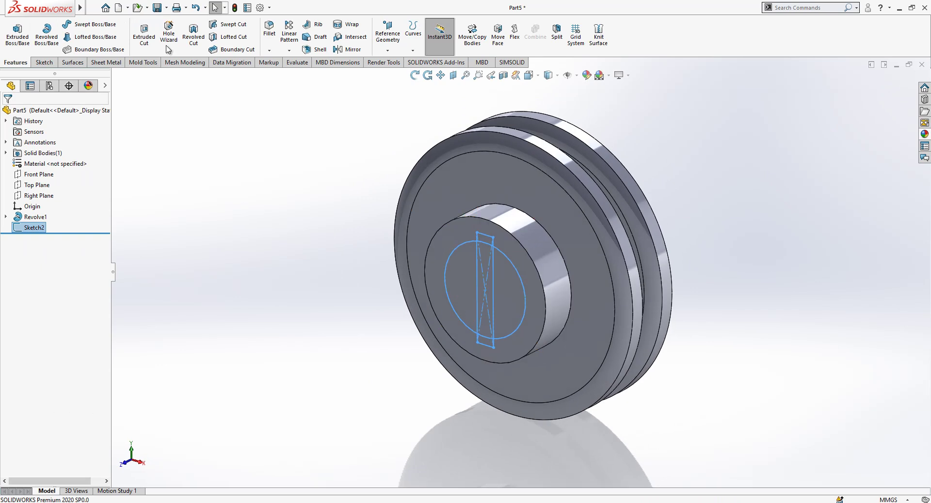
left_click(144, 34)
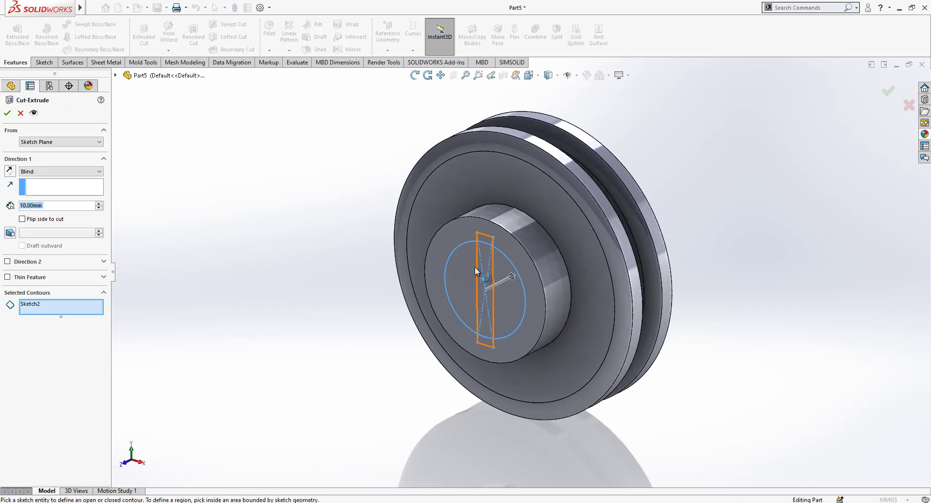
left_click(462, 246)
left_click(482, 238)
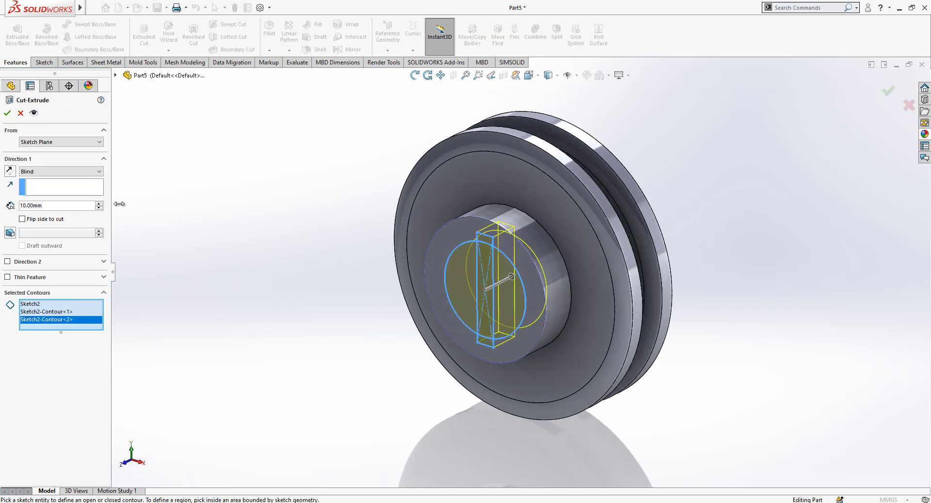
left_click(58, 171)
left_click(38, 211)
middle_click_drag(436, 252, 543, 235)
left_click(543, 238)
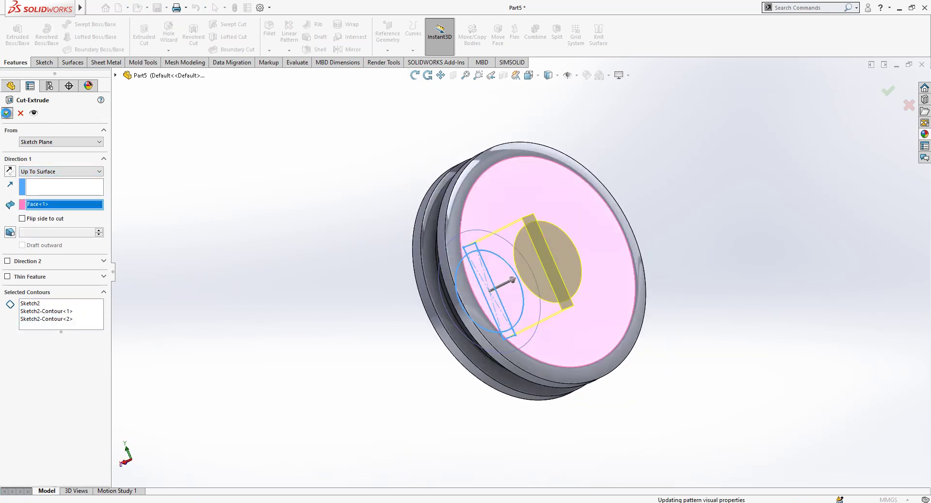
middle_click_drag(458, 264, 580, 280)
scroll(689, 254, "down", 1)
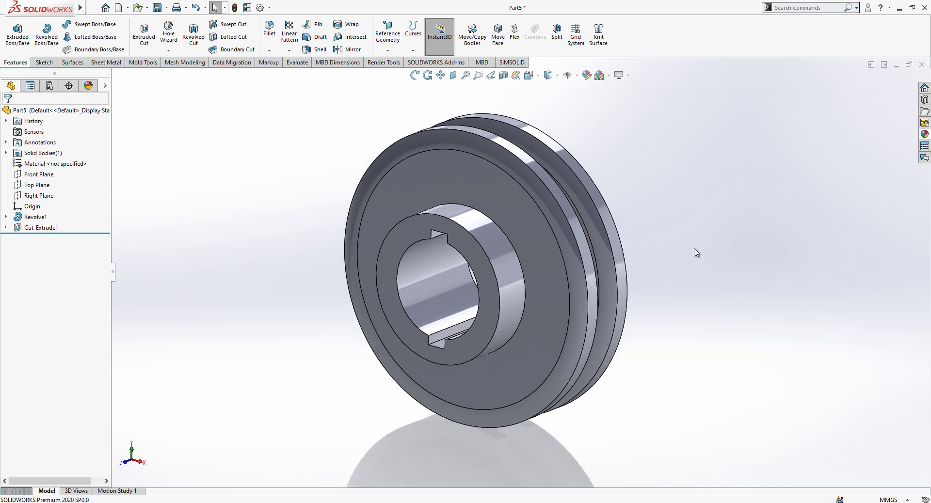
Step: Chamfer the hub's outer front edge and the bore's edges at both ends with 1 mm at 45 degrees
left_click(269, 50)
left_click(280, 77)
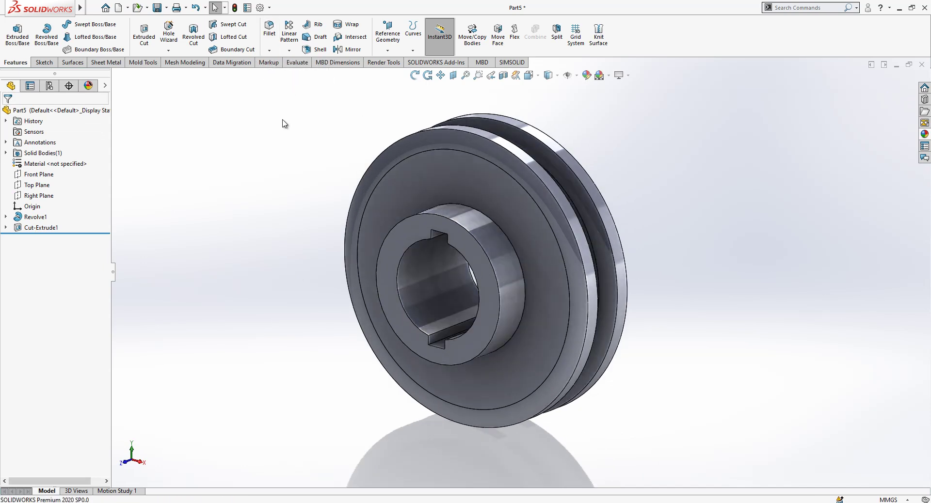
left_click(433, 218)
left_click(434, 218)
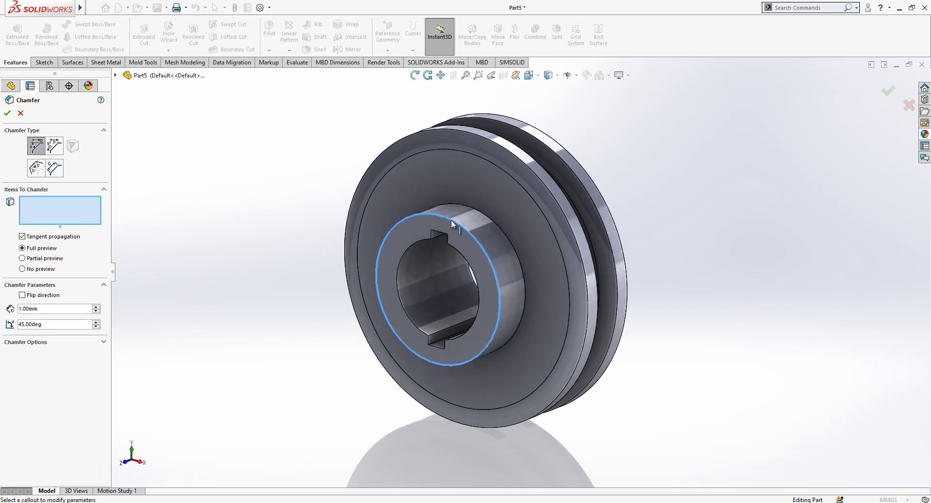
left_click(422, 215)
left_click(425, 242)
left_click(471, 291)
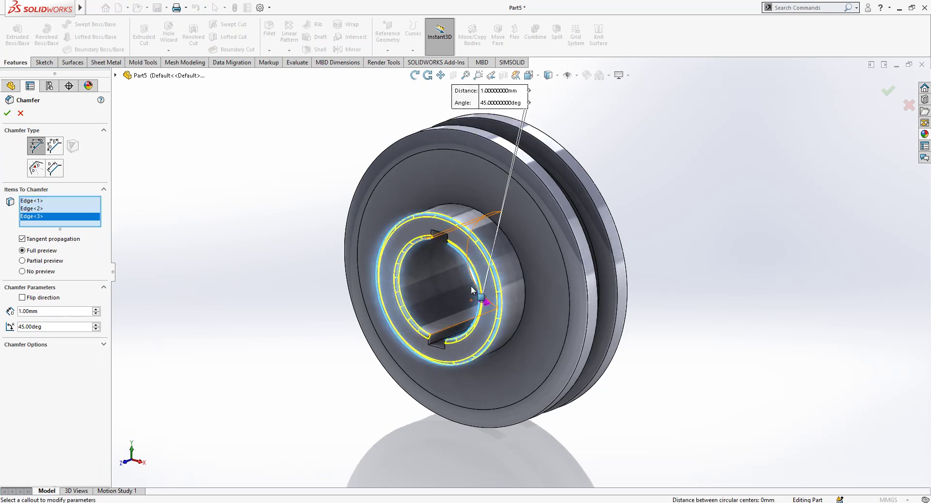
left_click(471, 281)
middle_click_drag(474, 279, 348, 290)
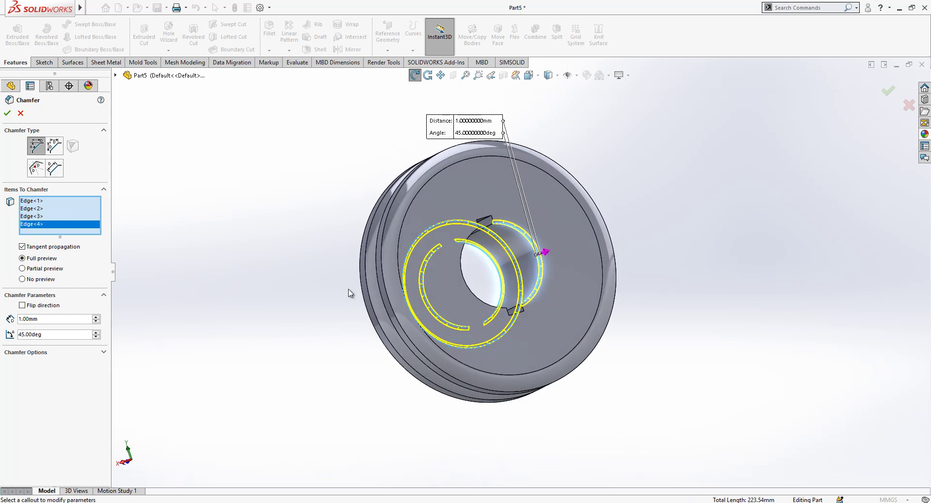
left_click(468, 286)
middle_click_drag(468, 286, 312, 222)
left_click(7, 113)
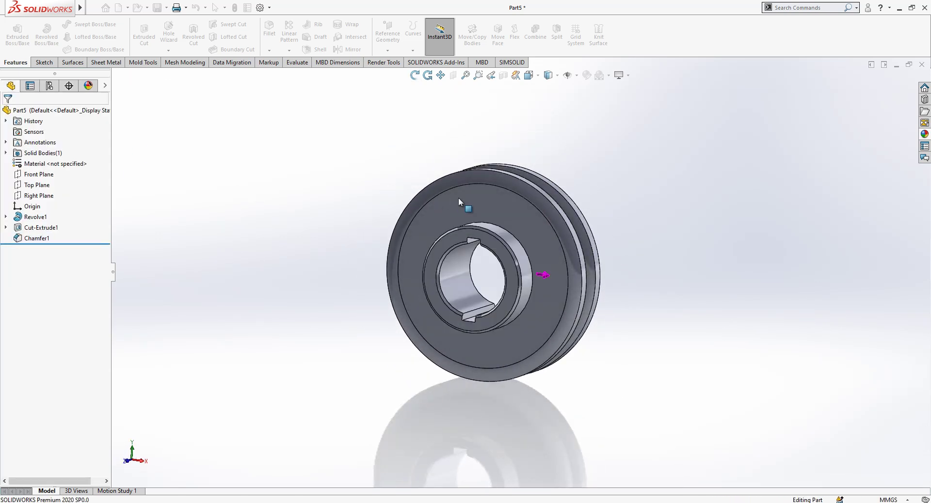
Step: Start a sketch on the flat web face around the hub and draw an origin-centered circle of about 34.4 mm radius
left_click(488, 193)
left_click(538, 171)
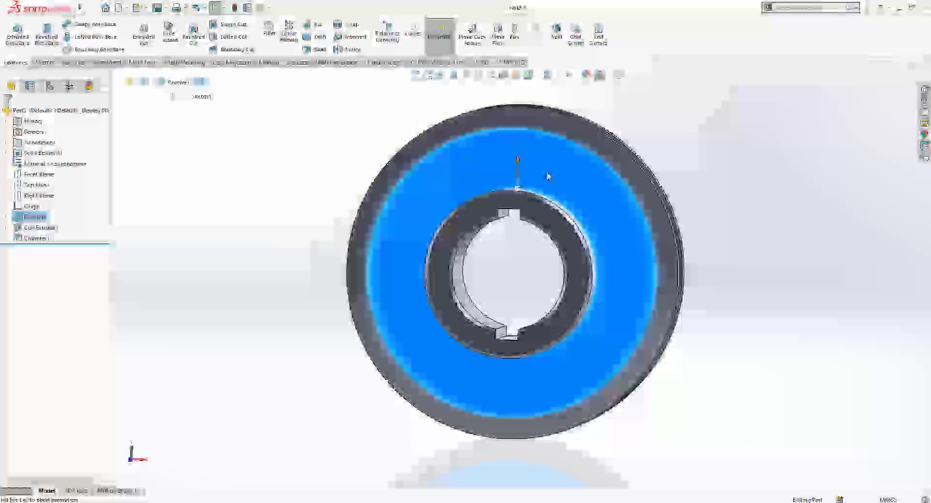
left_click(541, 124)
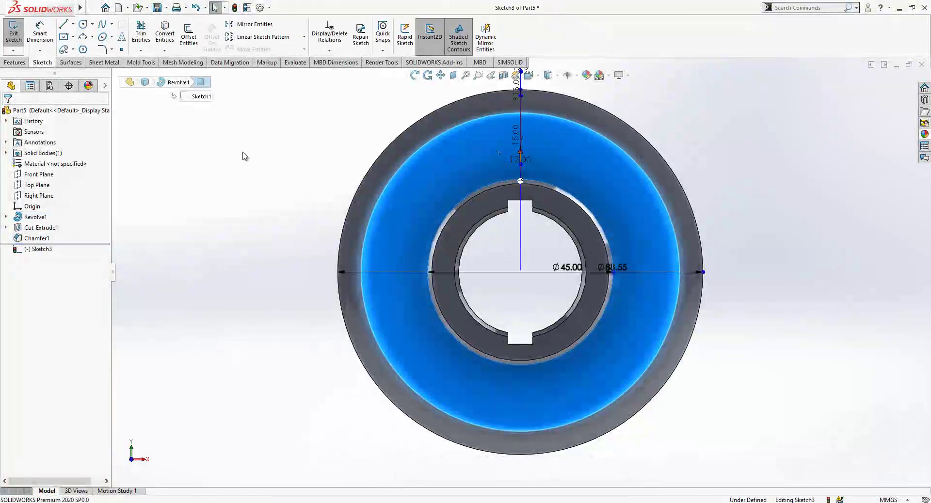
left_click(83, 26)
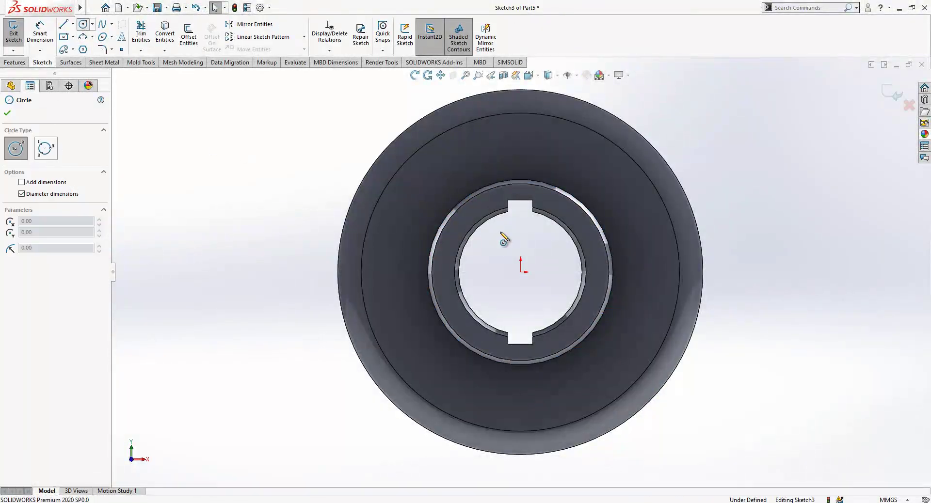
left_click(520, 270)
key("Escape")
left_click(65, 26)
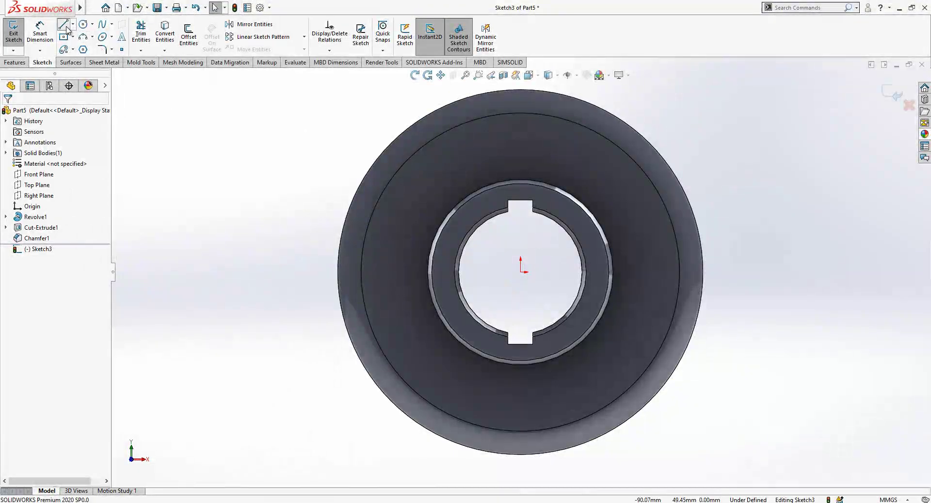
left_click(83, 25)
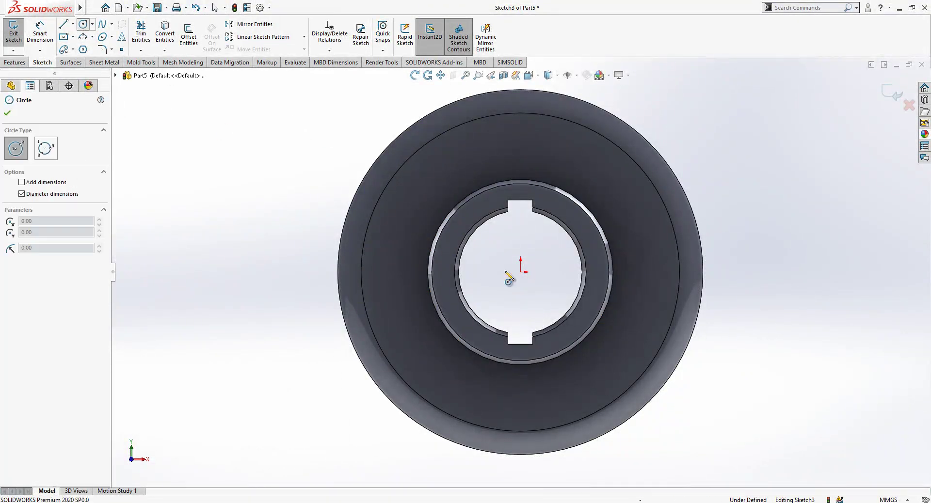
left_click(520, 273)
left_click(528, 131)
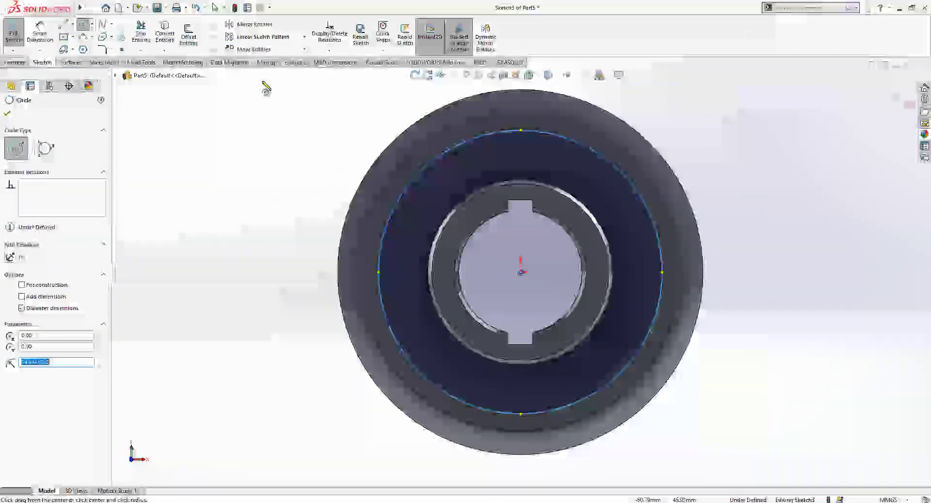
key("Escape")
Step: Draw a closed line wedge from the origin vertically up to the circle, along a chord of about 15.2 mm, and back to the origin
key("l")
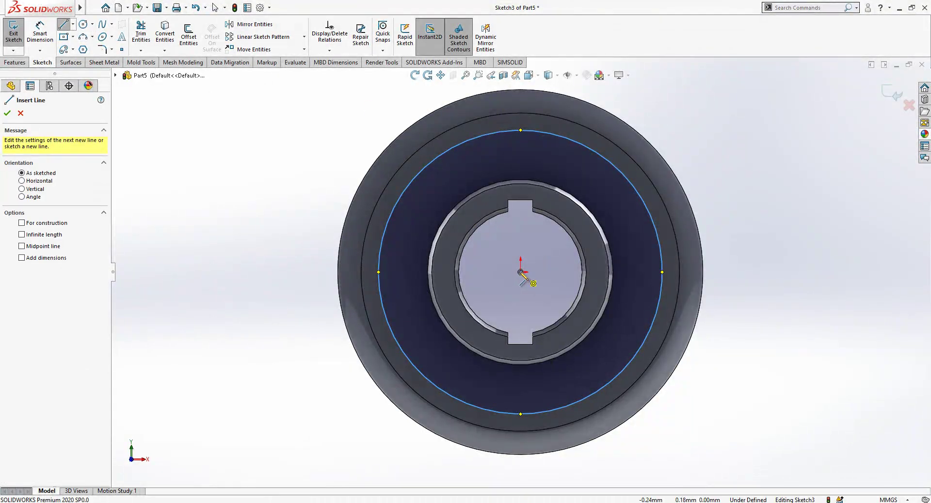
left_click(520, 273)
left_click(520, 130)
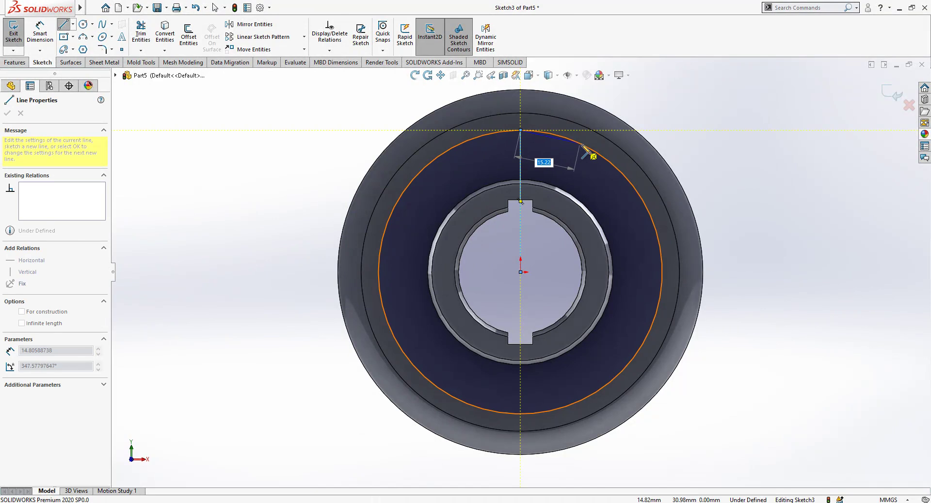
left_click(582, 145)
left_click(520, 272)
key("Escape")
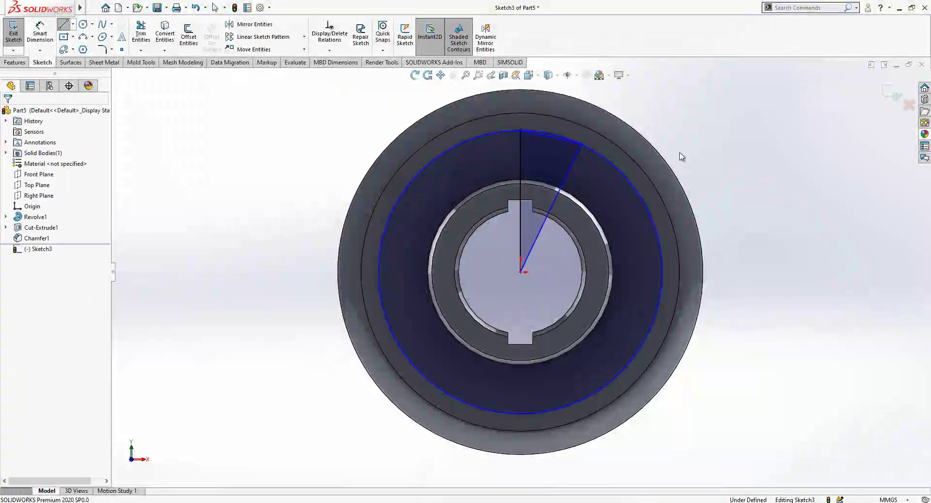
Step: Convert the circle and the lines to construction geometry and delete the short chord between the two radial lines
left_click_drag(720, 126, 540, 170)
left_click(548, 144)
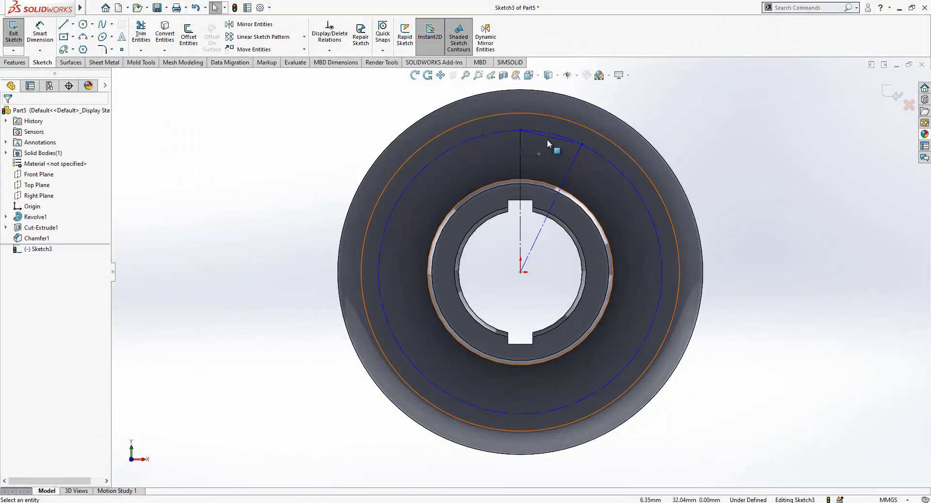
left_click(551, 138)
key("Delete")
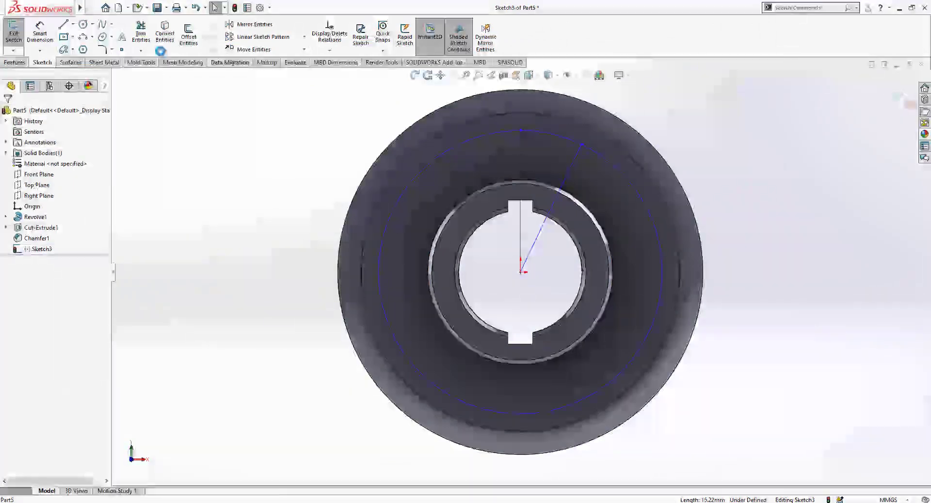
Step: Dimension the distance between the outer endpoints of the two radial lines as 12.7 mm
left_click(39, 34)
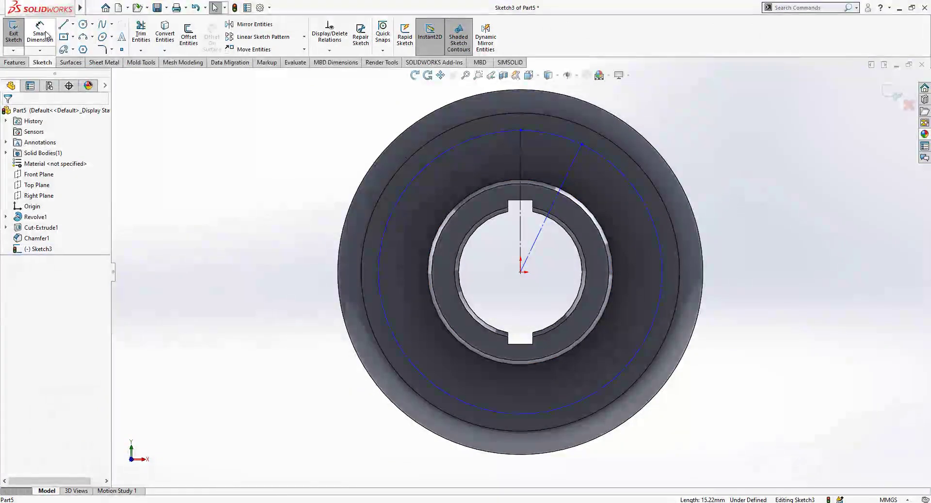
left_click(519, 132)
left_click(582, 144)
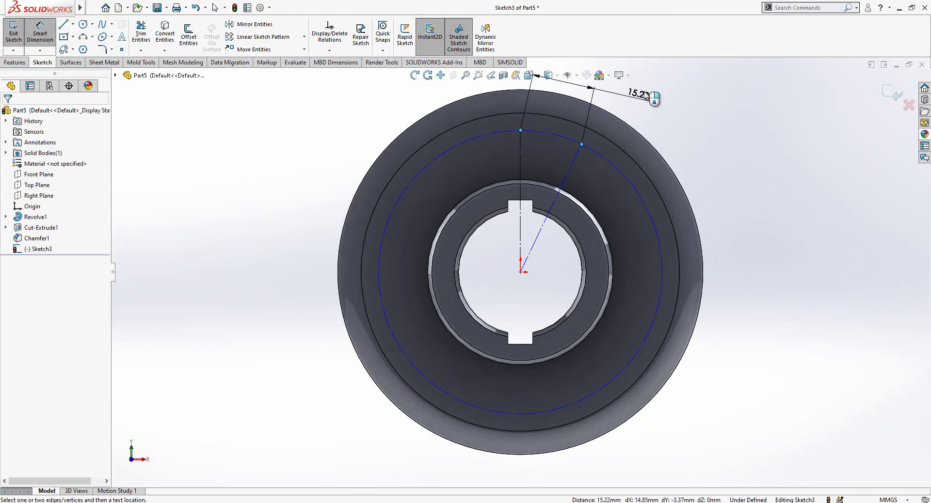
left_click(645, 95)
type("12.7")
key("Return")
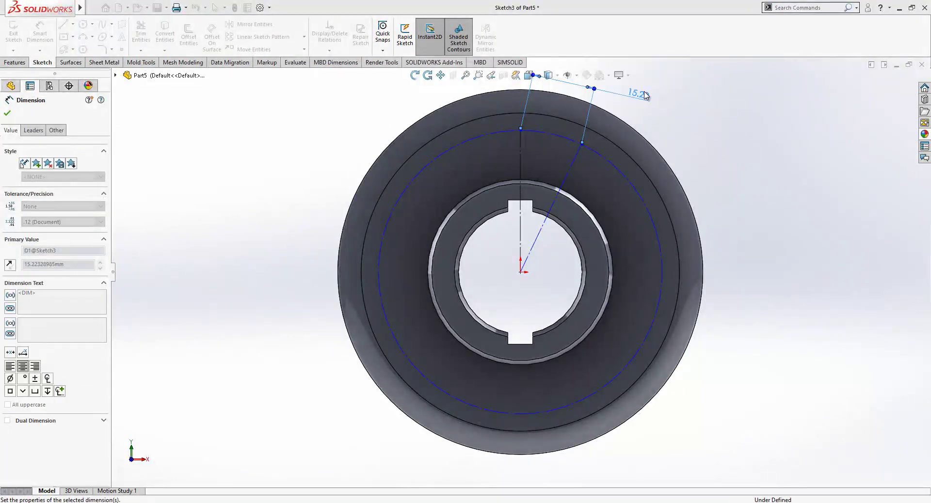
Step: Dimension the angle between the two radial construction lines as 18 degrees
scroll(583, 189, "up", 2)
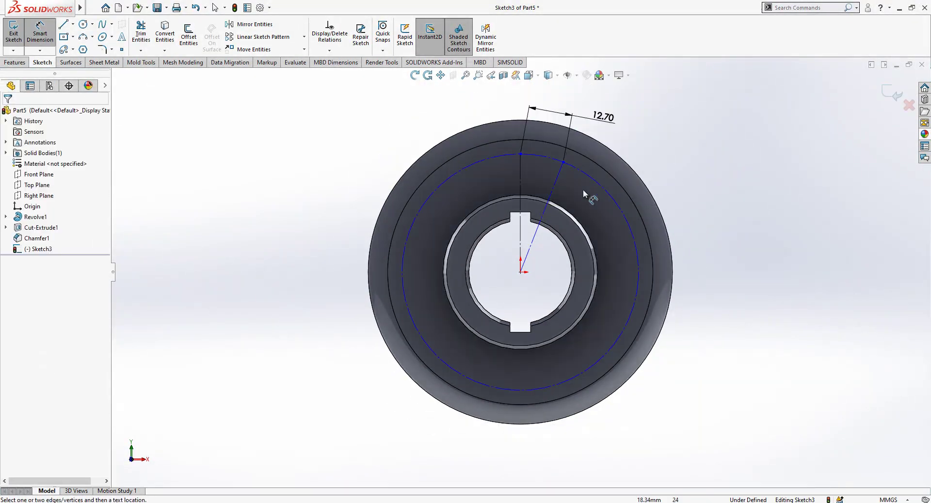
left_click(557, 179)
left_click(519, 171)
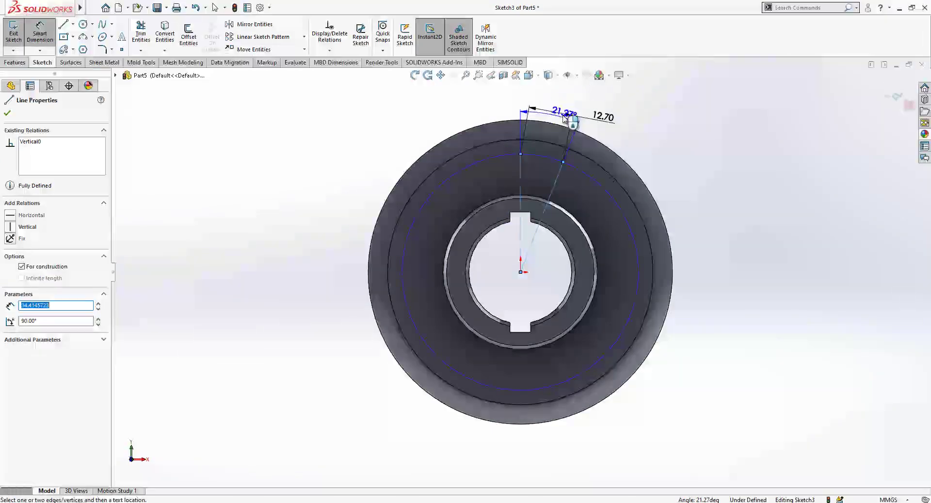
left_click(563, 108)
key("Return")
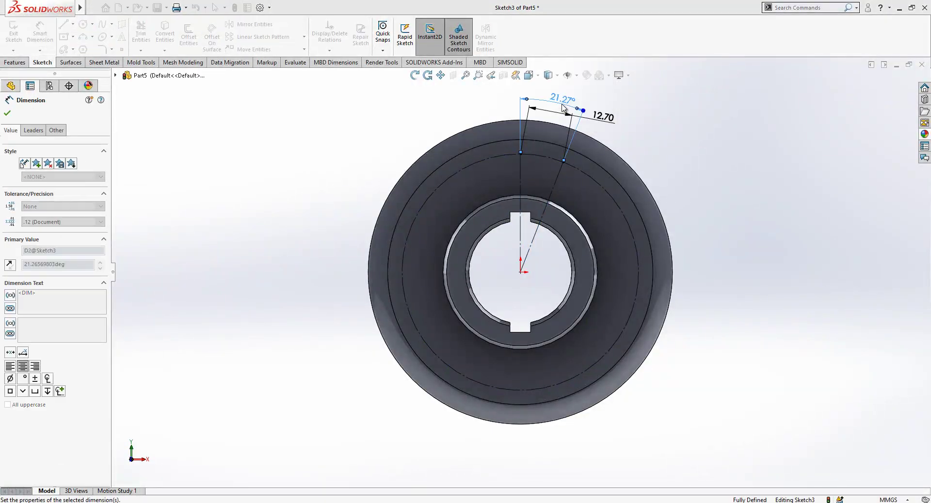
left_click(683, 195)
scroll(594, 159, "up", 1)
scroll(591, 158, "down", 1)
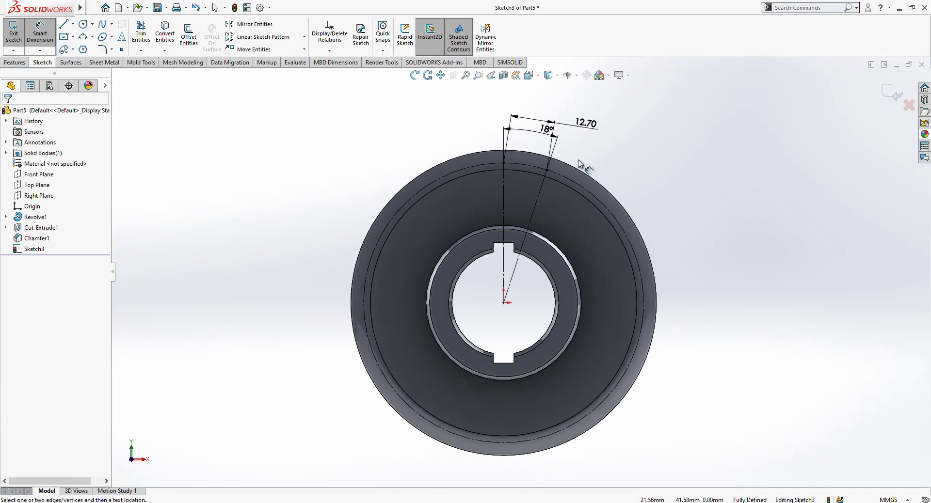
Step: Measure the construction circle's diameter without keeping a dimension on it
scroll(580, 163, "down", 2)
key("Escape")
left_click(429, 179)
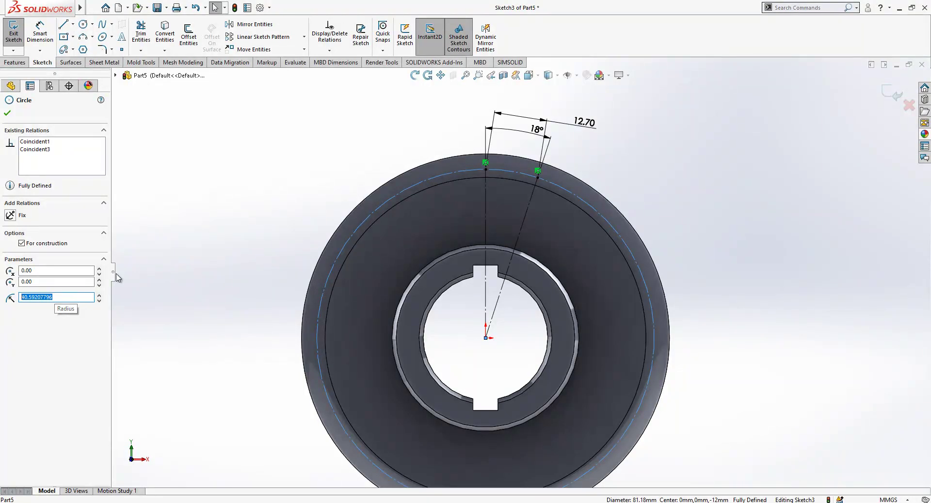
left_click(40, 35)
left_click(405, 192)
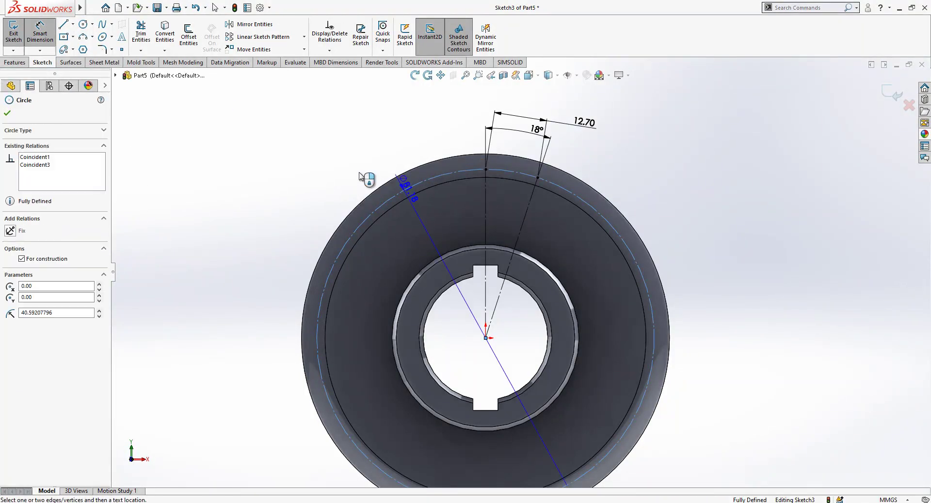
left_click(346, 163)
left_click(465, 266)
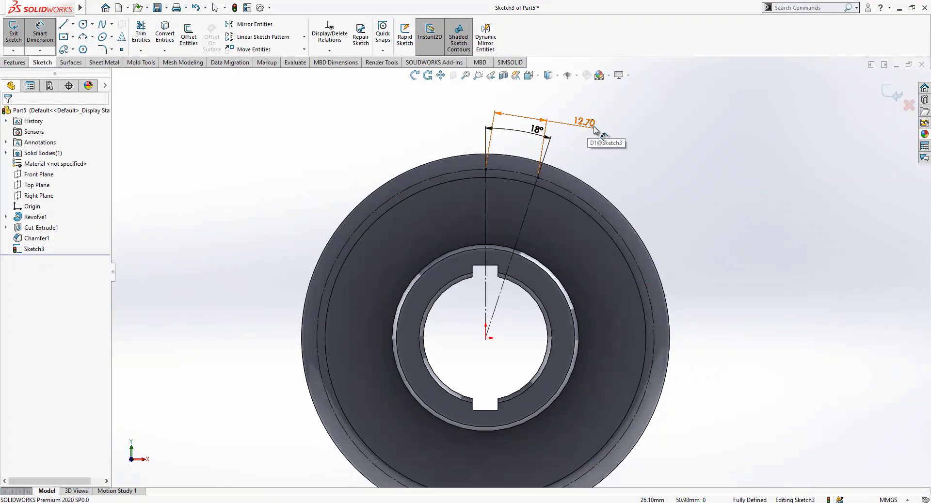
Step: Switch to Notepad to work out the outer diameter from D0+1.25P-Dr as 81.18+1.25*12.7-8.51, return to SOLIDWORKS and exit the sketch
key("alt+Tab")
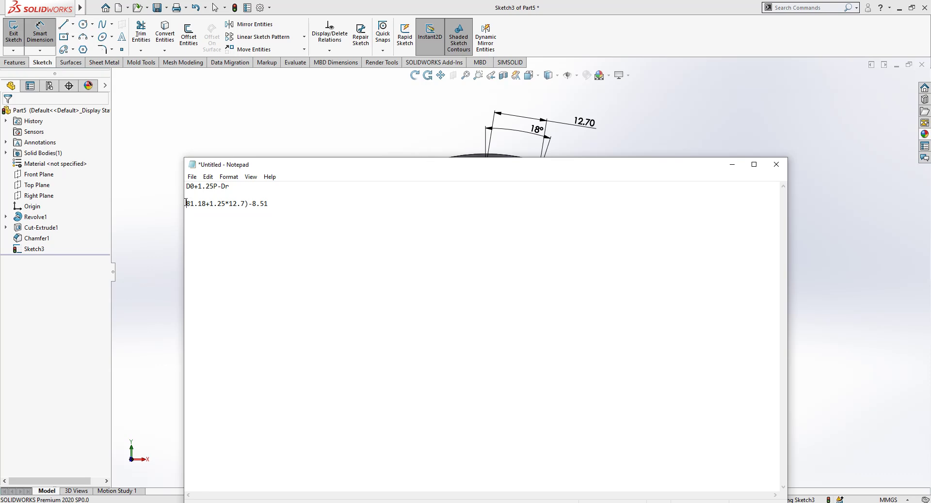
left_click(732, 166)
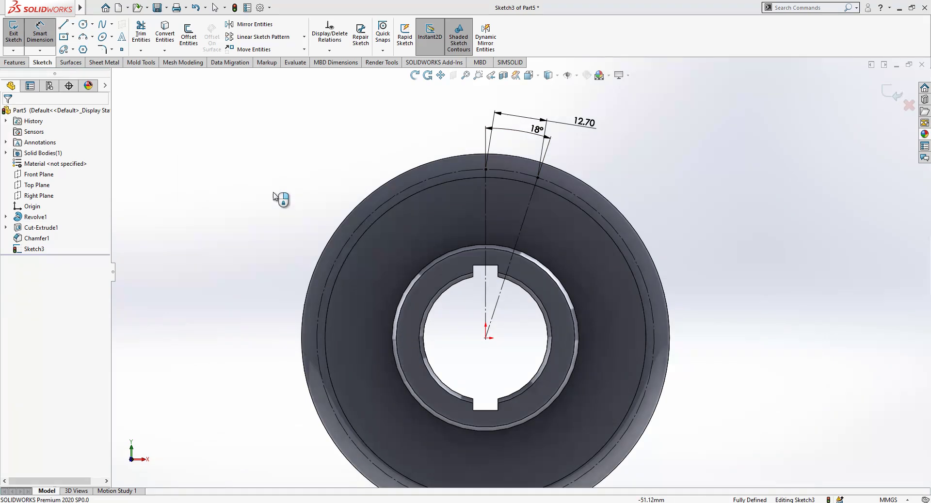
left_click(885, 95)
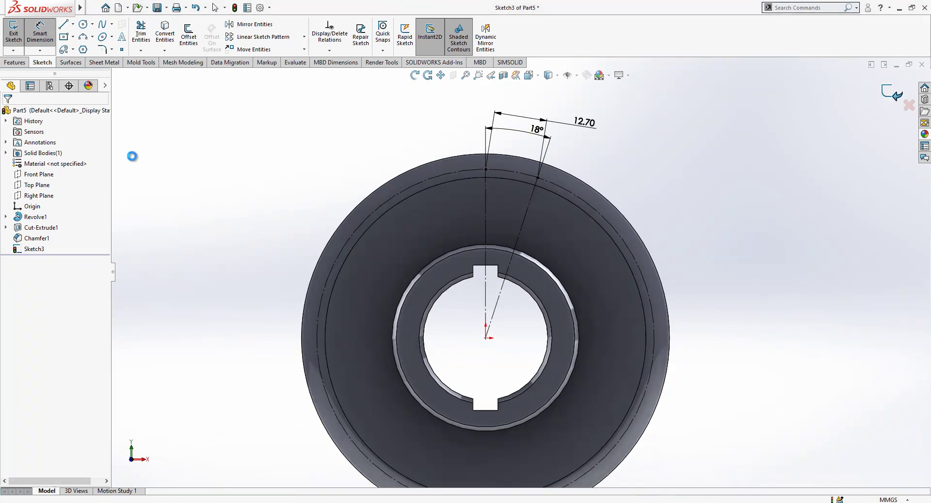
Step: Open the revolve's profile sketch to check its outer diameter dimension, and exit the sketch without changing it
left_click(34, 217)
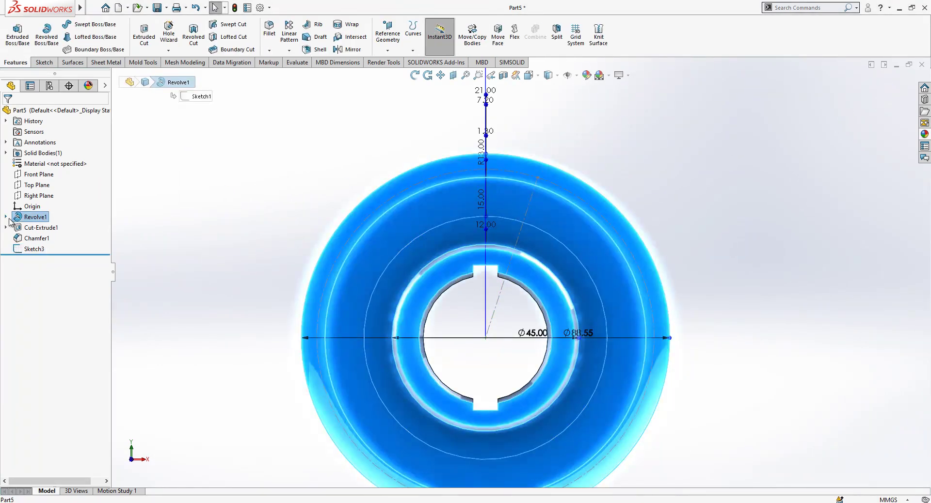
left_click(6, 216)
left_click(41, 228)
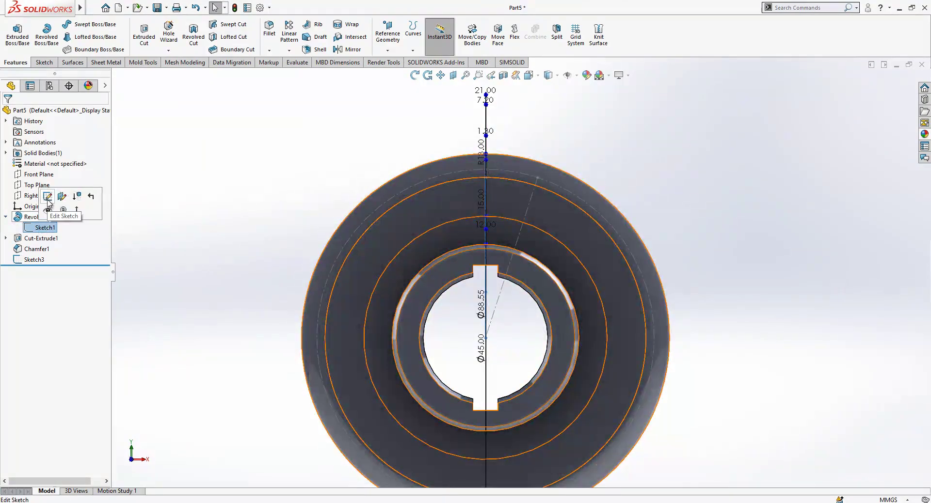
left_click(48, 196)
scroll(509, 260, "up", 1)
mouse_move(507, 260)
middle_mouse_down()
mouse_move(471, 265)
mouse_move(480, 244)
middle_mouse_up()
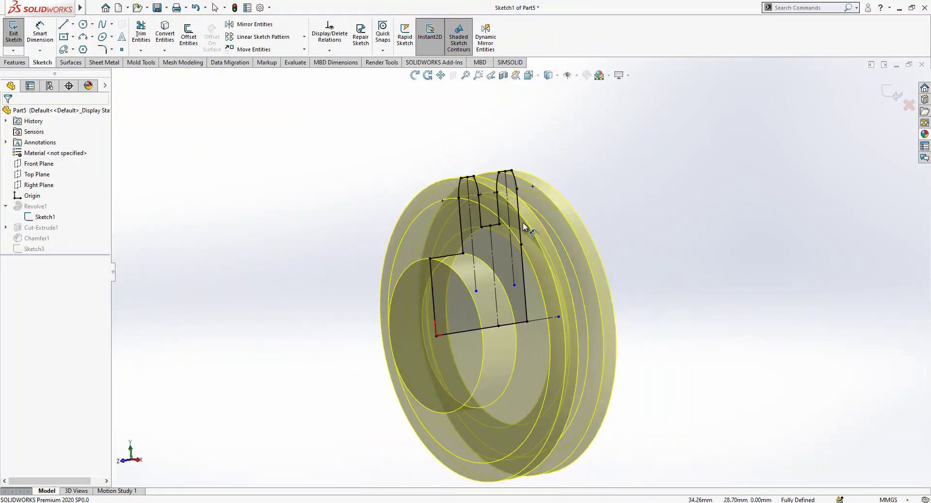
left_click(886, 95)
left_click(44, 227)
left_click(44, 201)
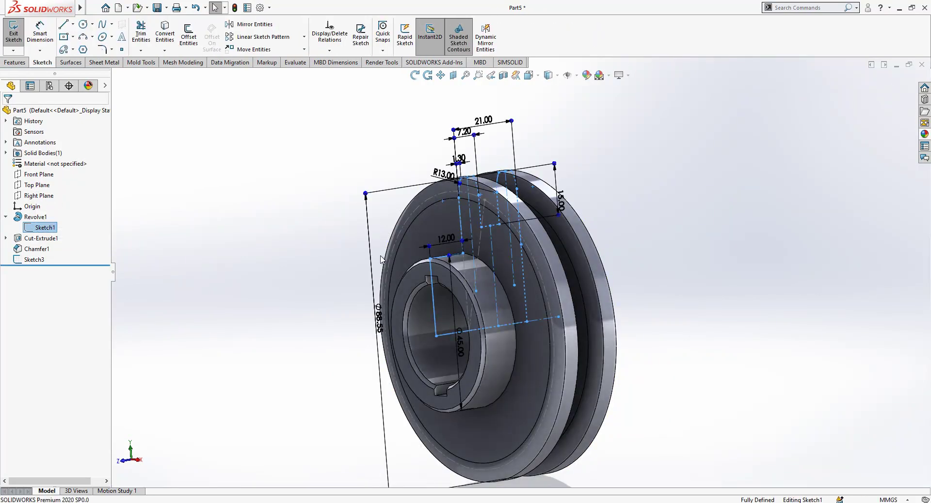
left_click(379, 334)
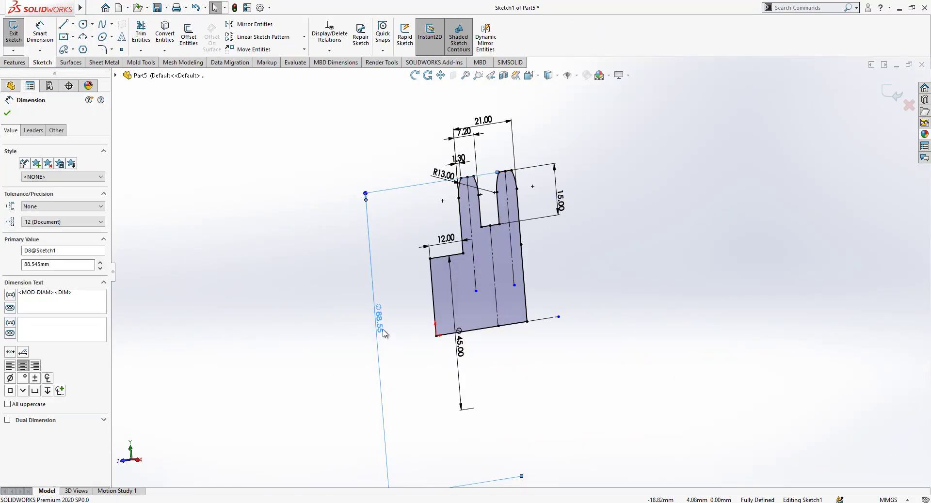
left_click(891, 91)
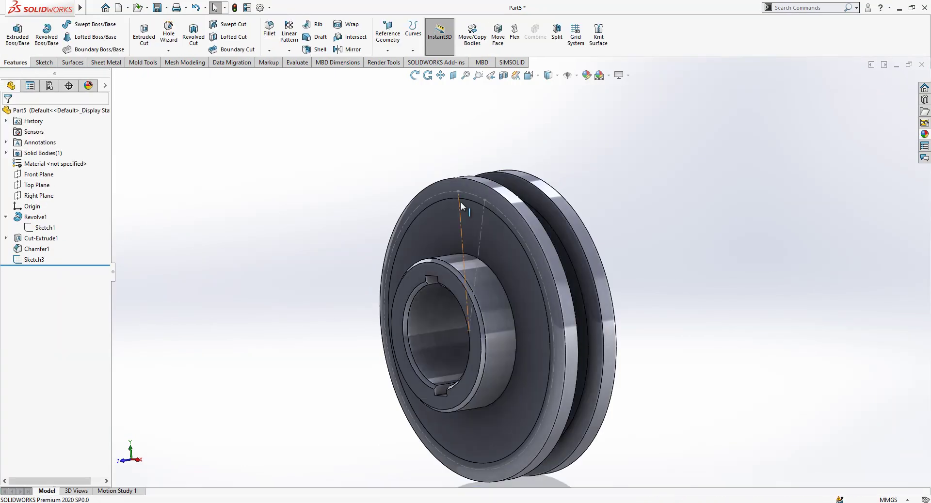
Step: Open the pitch layout sketch containing the 18-degree construction lines for editing
left_click(39, 260)
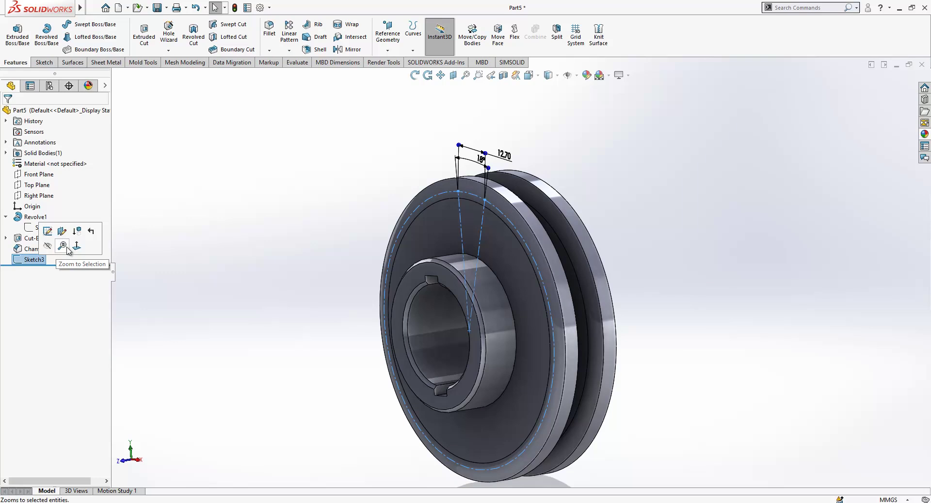
left_click(78, 247)
right_click(34, 255)
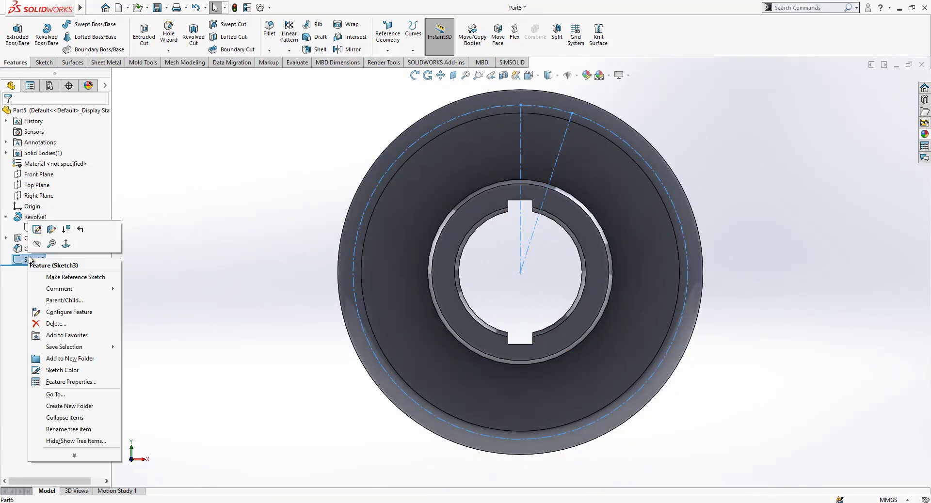
left_click(41, 236)
Step: Draw a circle centred where the vertical construction line meets the pitch circle and dimension its diameter as 8.51 mm
scroll(506, 152, "down", 2)
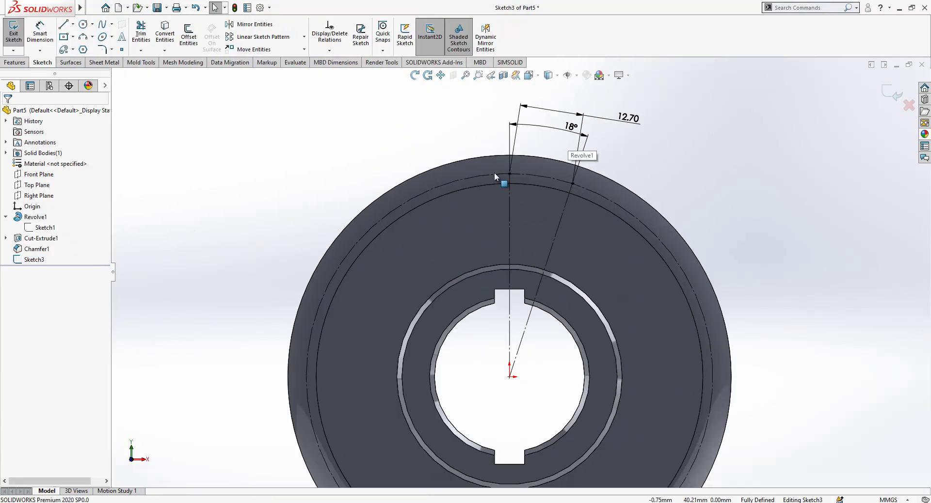
left_click(83, 24)
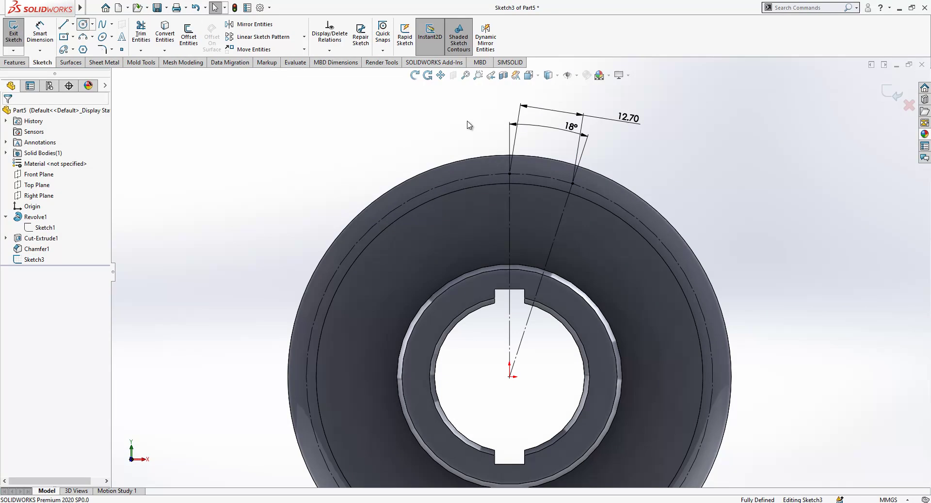
left_click(510, 173)
left_click(510, 197)
left_click(50, 35)
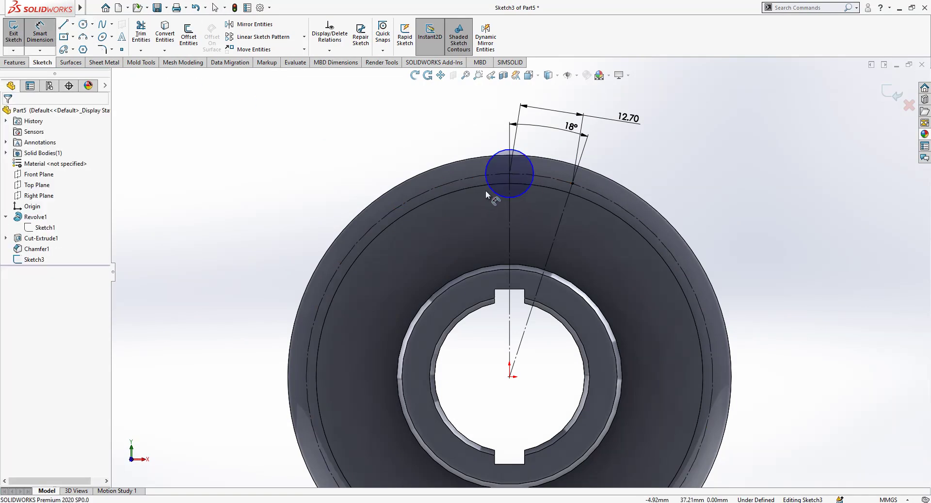
left_click(492, 191)
left_click(479, 223)
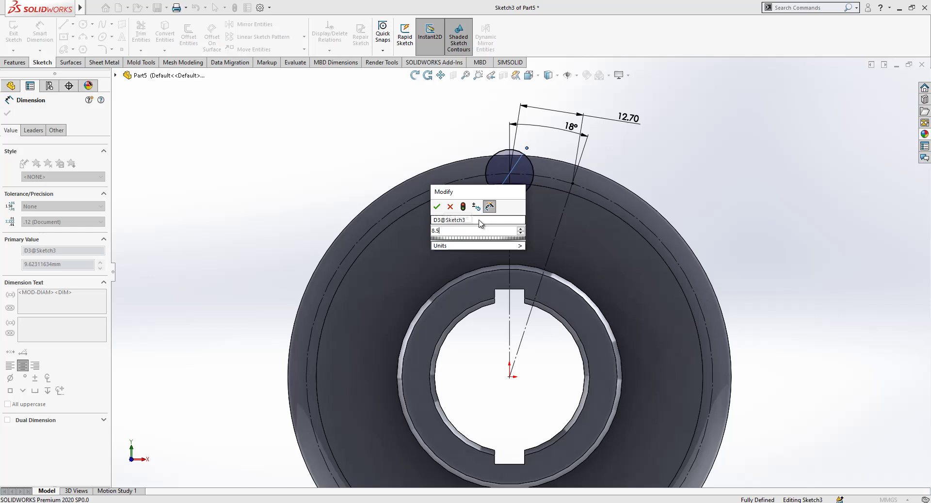
key("Return")
Step: Sketch a three-point arc along the left side of the 8.51 mm circle and make it tangent to that circle
scroll(508, 170, "down", 2)
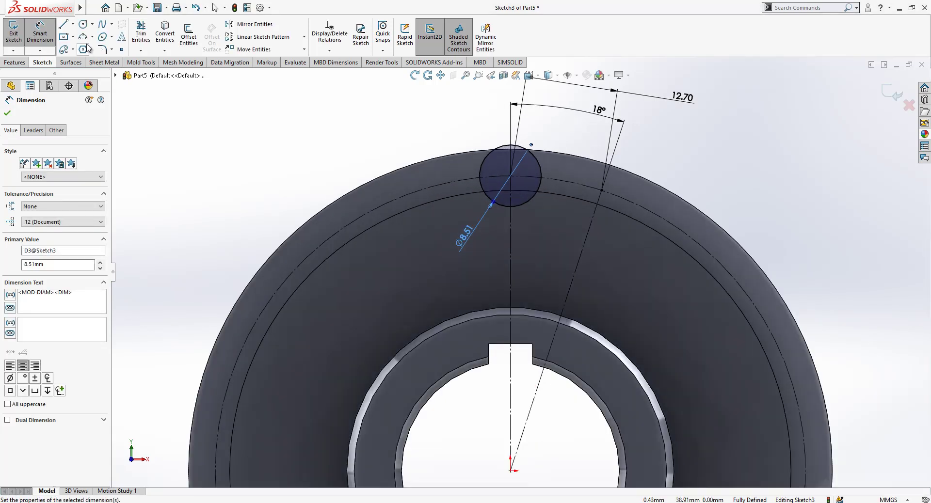
left_click(83, 36)
left_click(452, 132)
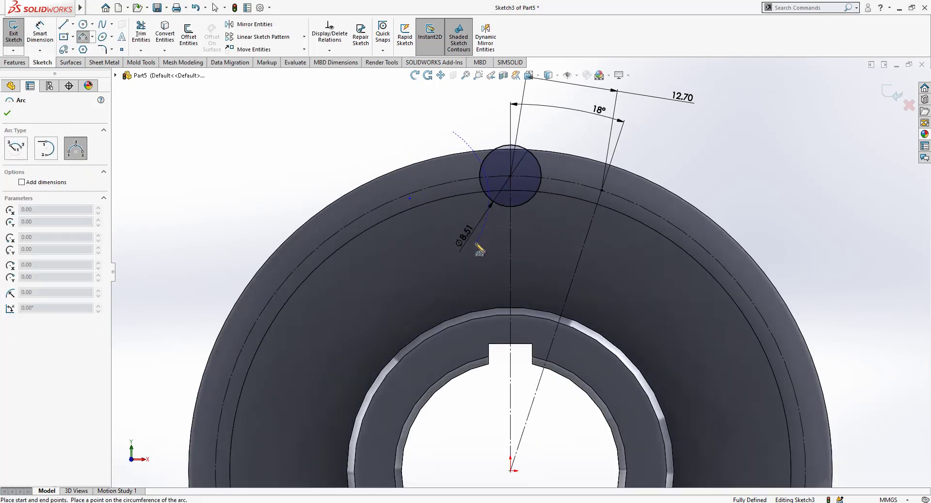
left_click(476, 243)
left_click(476, 194)
key("Escape")
left_click(484, 192)
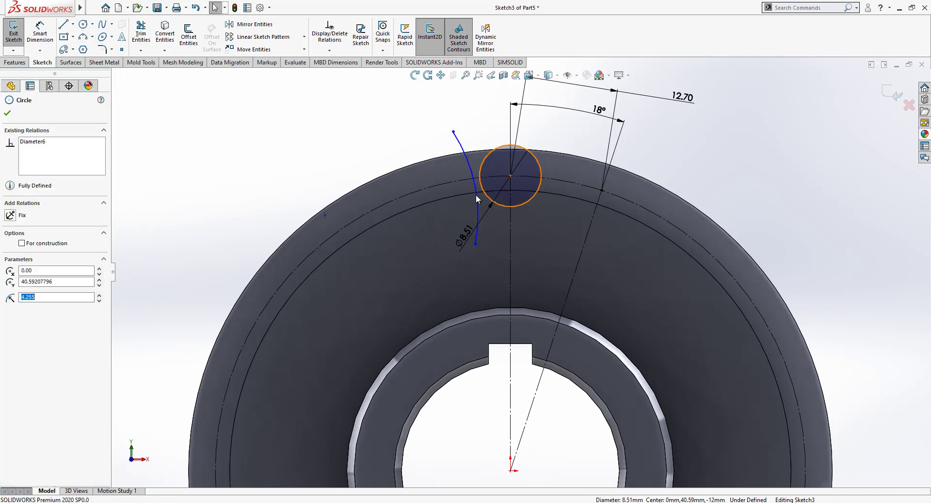
left_click(475, 194, "ctrl")
left_click(28, 281)
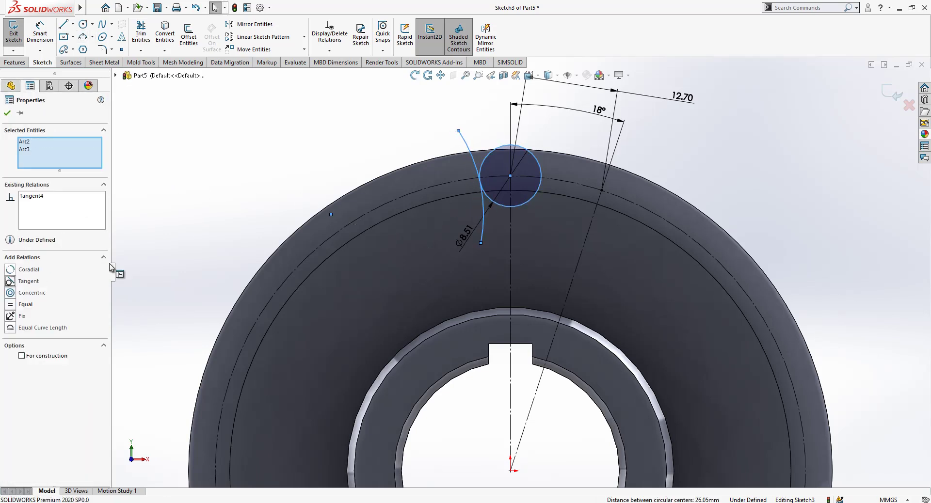
key("Escape")
Step: Trim off the arc's lower part below its tangent point, along with the outer portion of the construction pitch circle
left_click(141, 34)
left_click_drag(392, 201, 485, 219)
key("Escape")
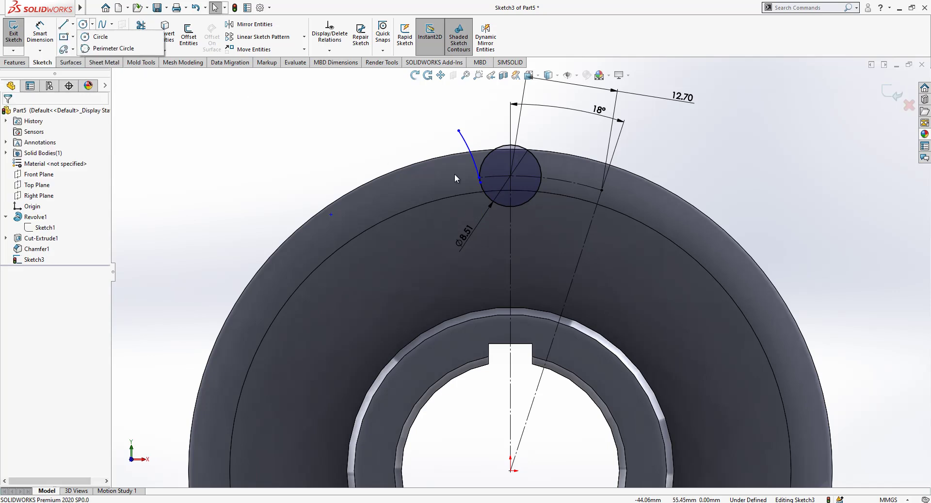
Step: Draw a construction line about 9.76 mm long downward from the arc's lower end and make it tangent to the arc
left_click(63, 24)
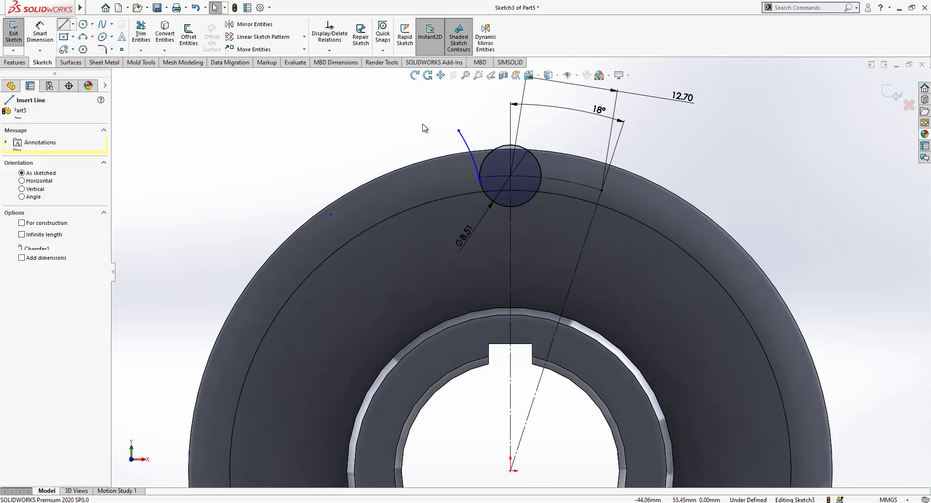
left_click(480, 183)
left_click(491, 252)
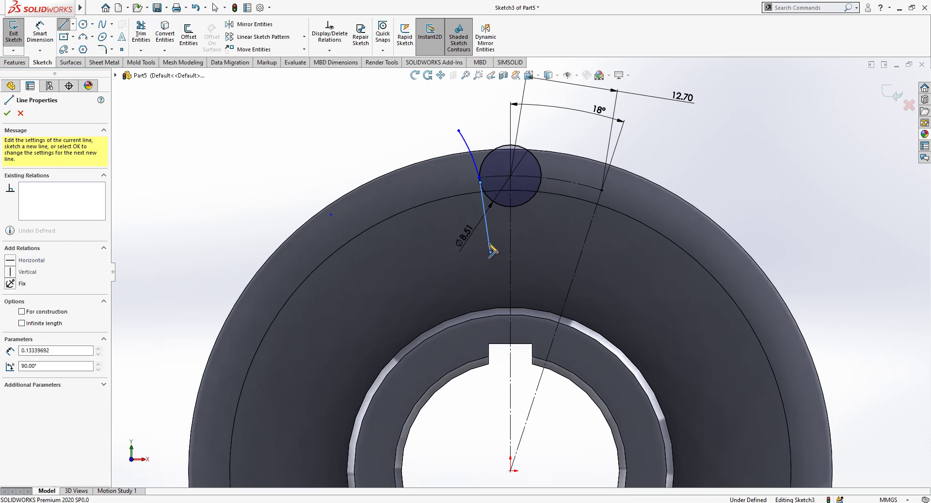
key("Escape")
left_click(488, 232)
left_click(532, 202)
scroll(494, 179, "down", 1)
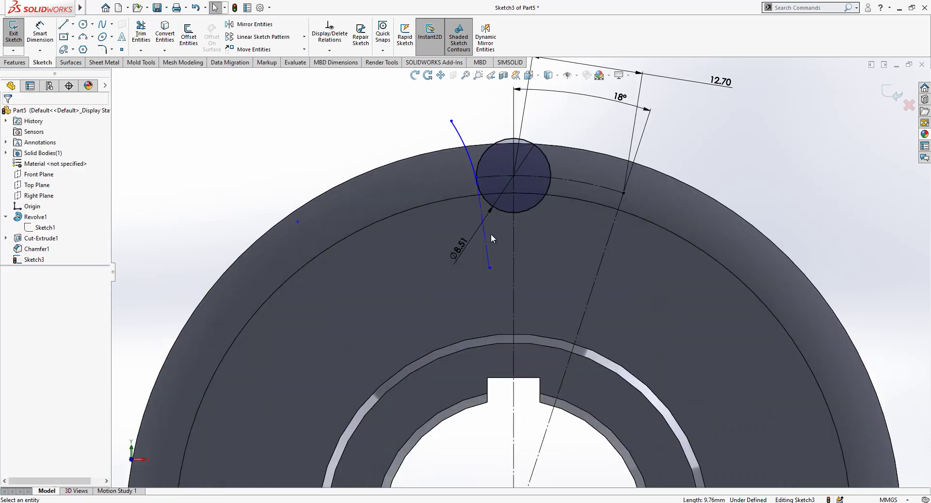
left_click(488, 246)
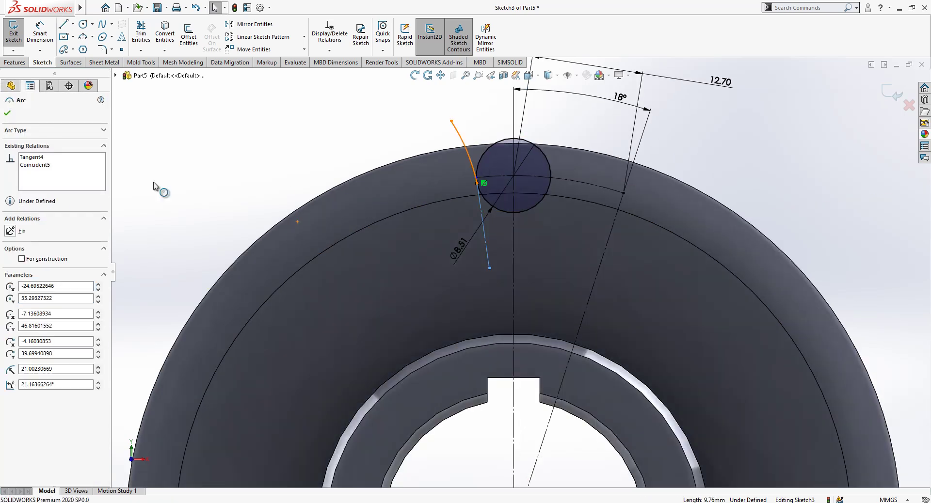
key("Escape")
left_click(28, 269)
left_click(230, 146)
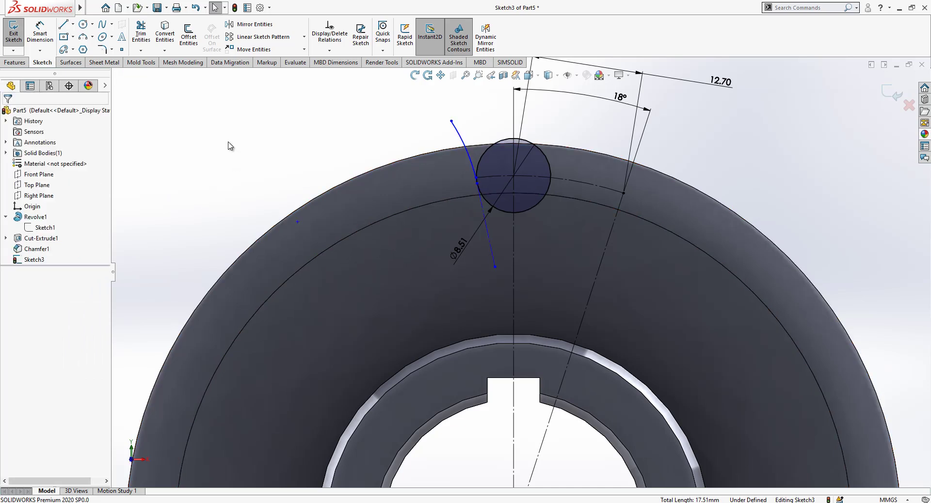
Step: Dimension the angle between the tangent construction line and the vertical construction line as 20 degrees
left_click(39, 29)
left_click(492, 256)
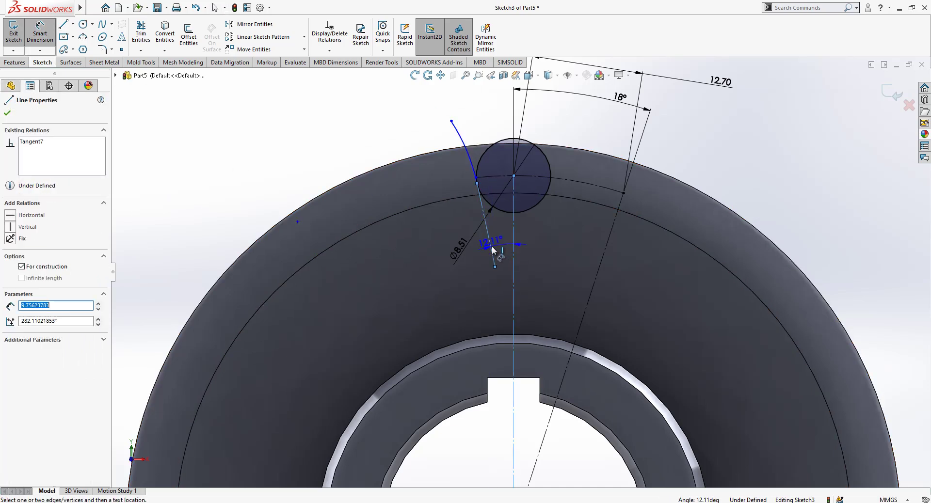
left_click(514, 242)
left_click(503, 237)
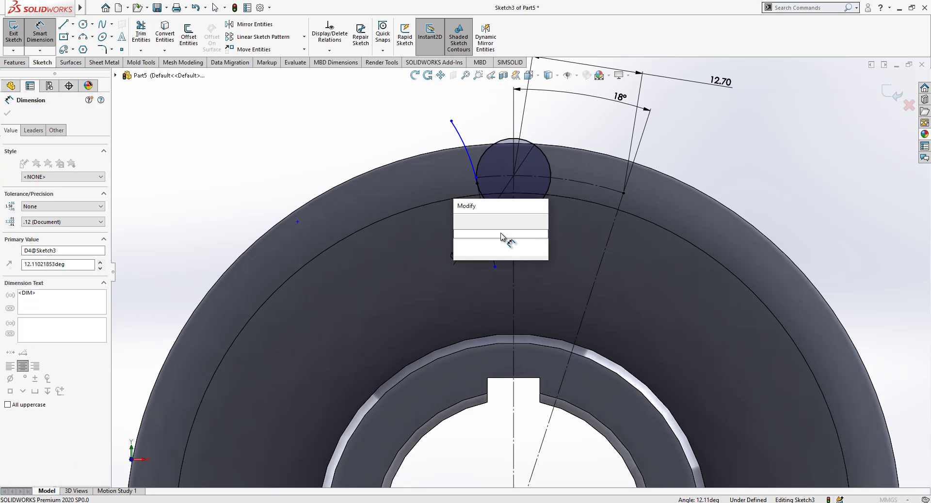
key("Return")
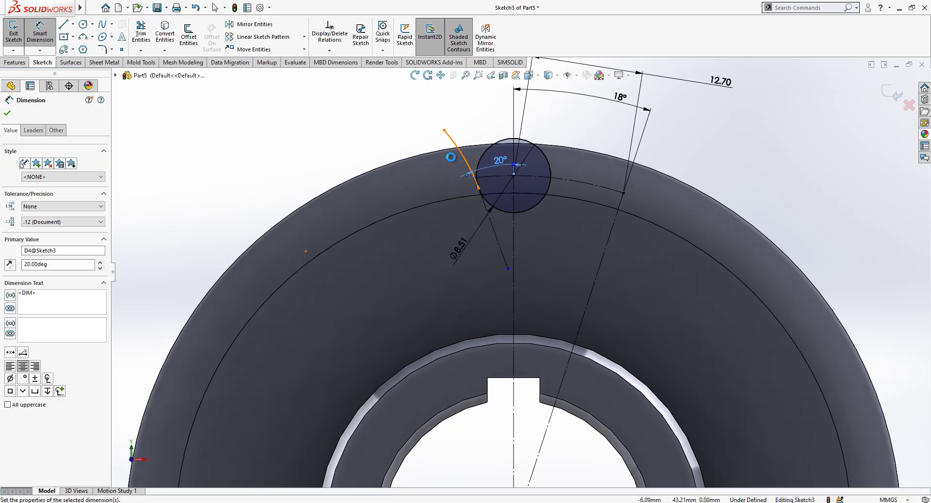
Step: Dimension the tooth flank arc's radius as 17.5 mm
left_click(437, 170)
left_click(435, 165)
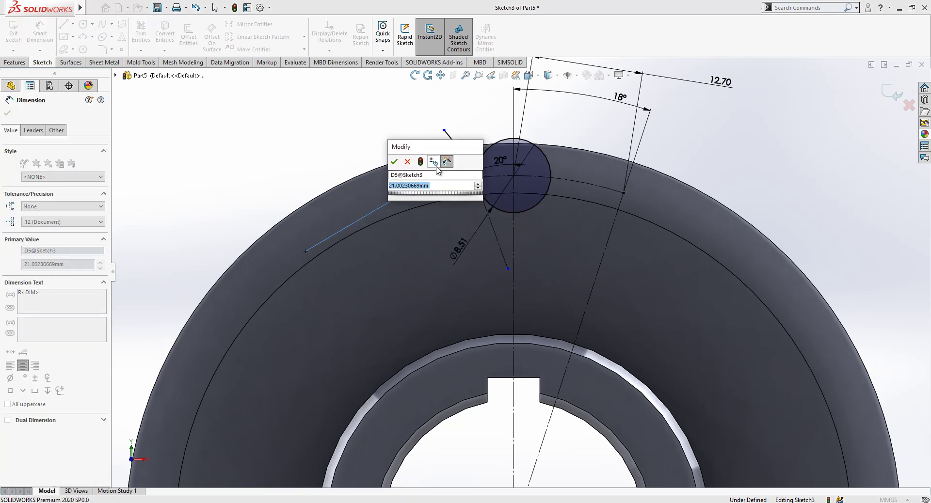
type("17.5")
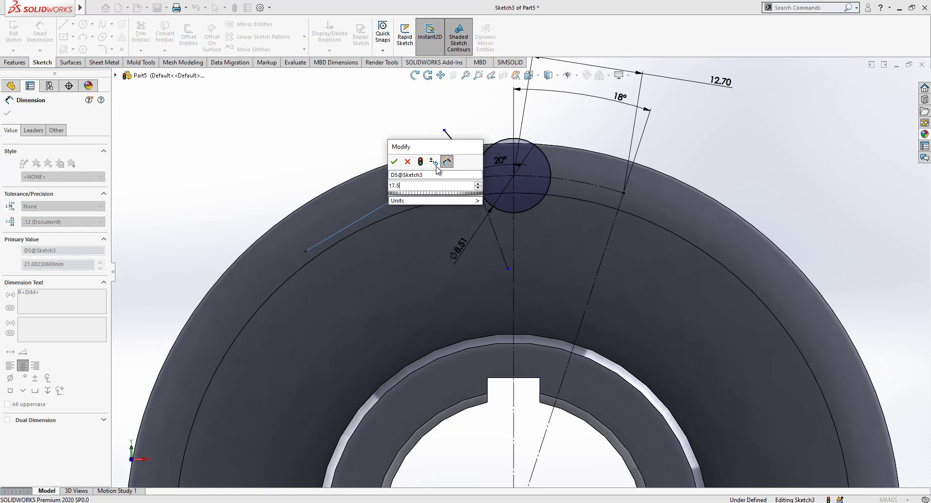
key("Return")
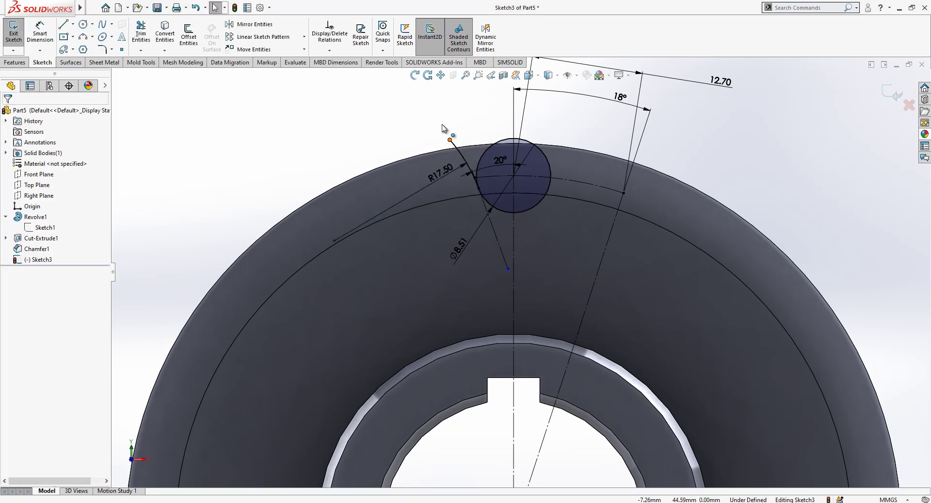
Step: Draw a horizontal line about 8.66 mm long from the flank arc's upper end to the vertical construction line
key("l")
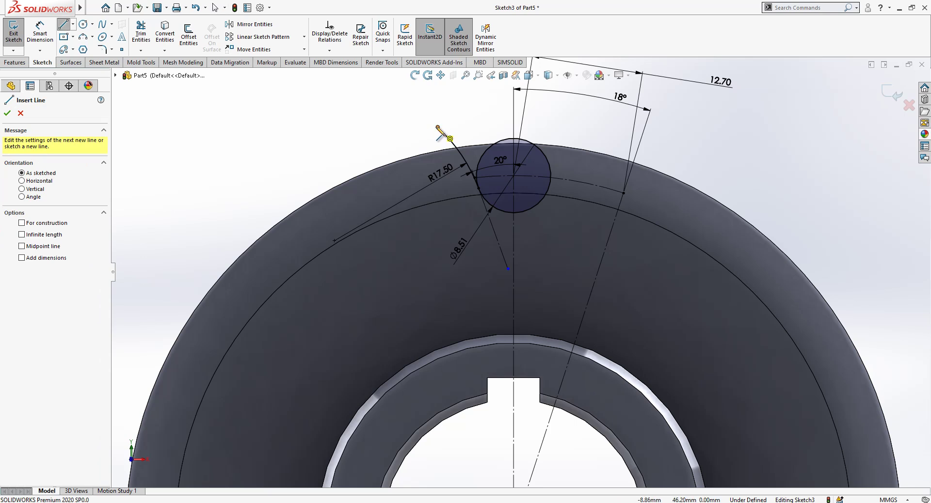
left_click(438, 127)
left_click(513, 127)
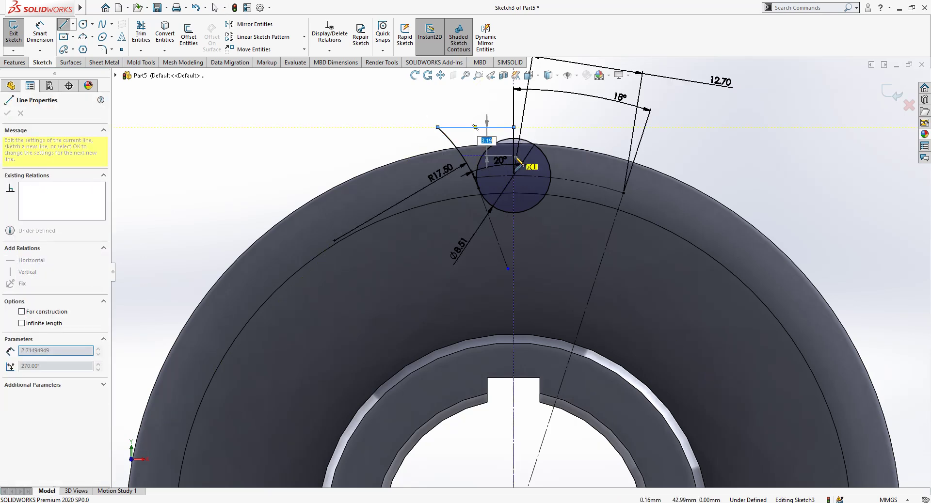
key("Escape")
Step: Mirror the horizontal line, the flank arc and the 8.51 mm circle about the vertical construction line
scroll(531, 149, "down", 2)
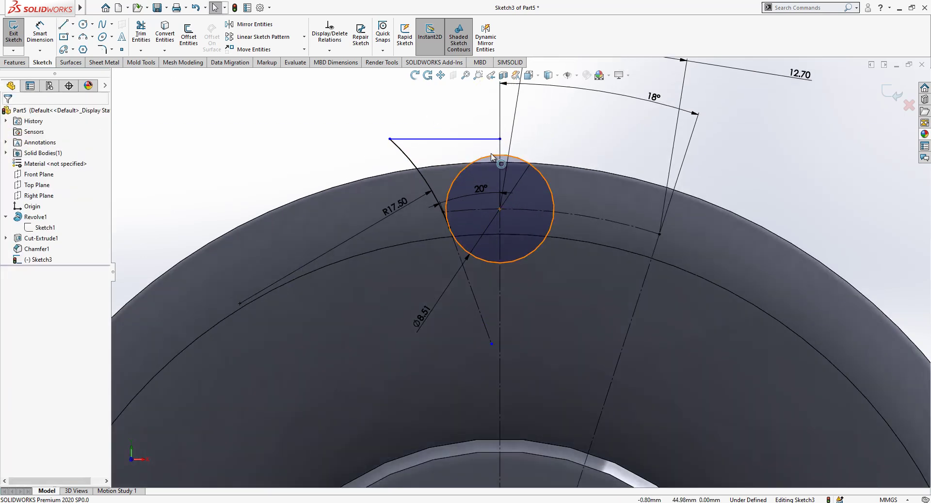
right_click(494, 139)
left_click(524, 155)
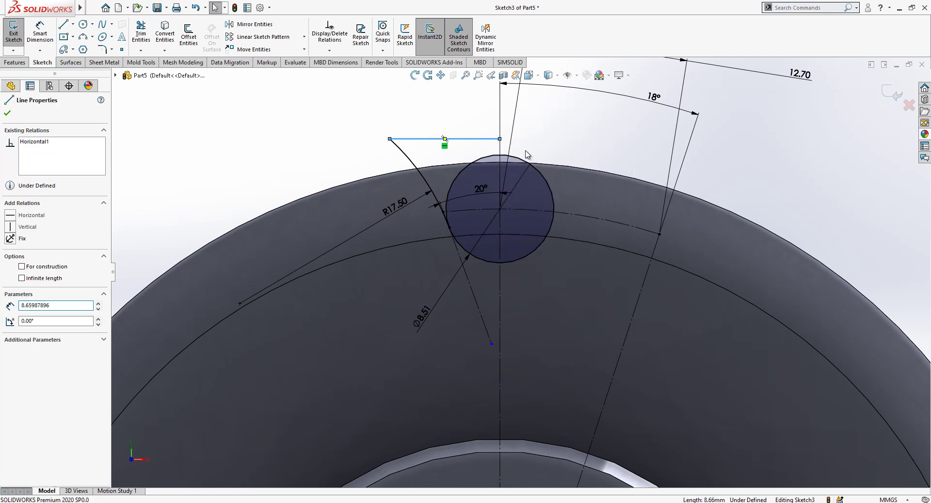
left_click(493, 160)
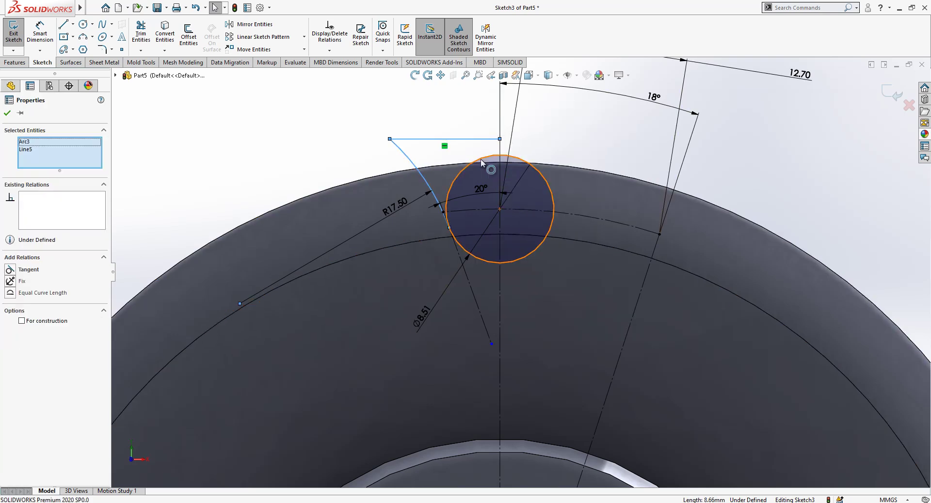
left_click(481, 160, "ctrl")
left_click(240, 26)
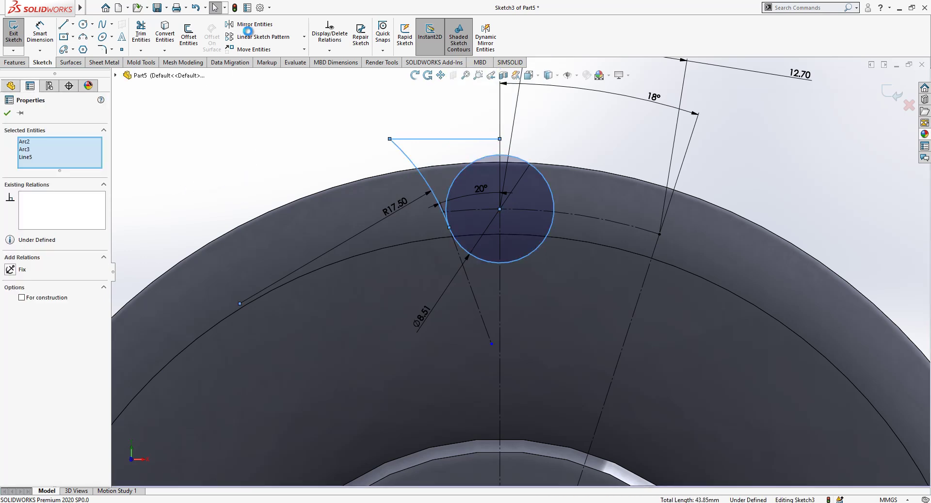
left_click(251, 24)
left_click(460, 139)
left_click(413, 167)
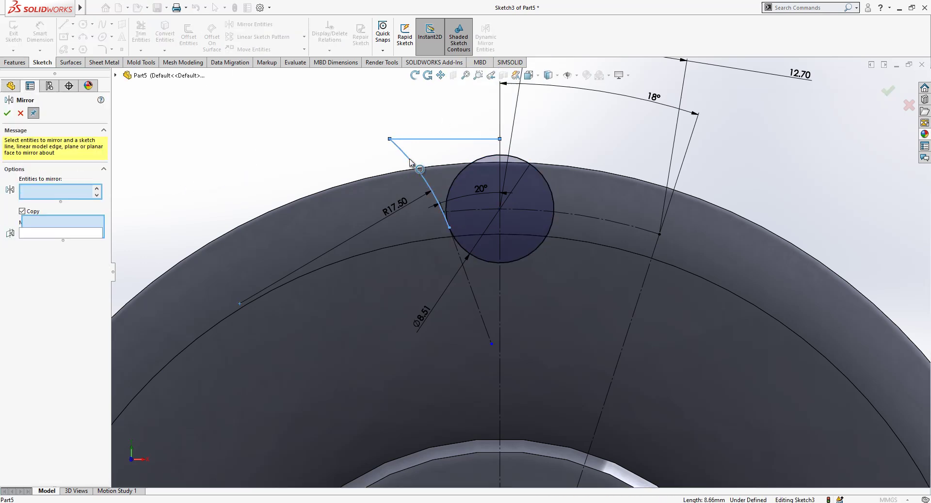
left_click(484, 161)
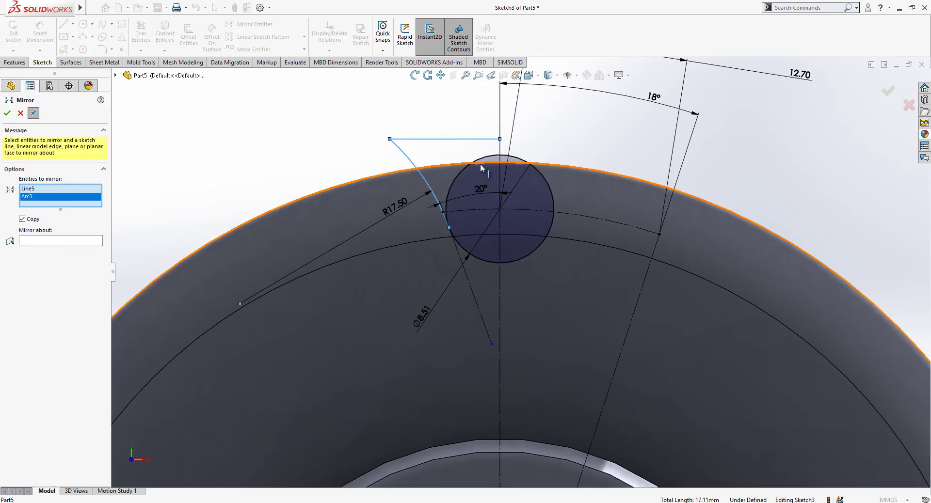
left_click(84, 248)
left_click(501, 281)
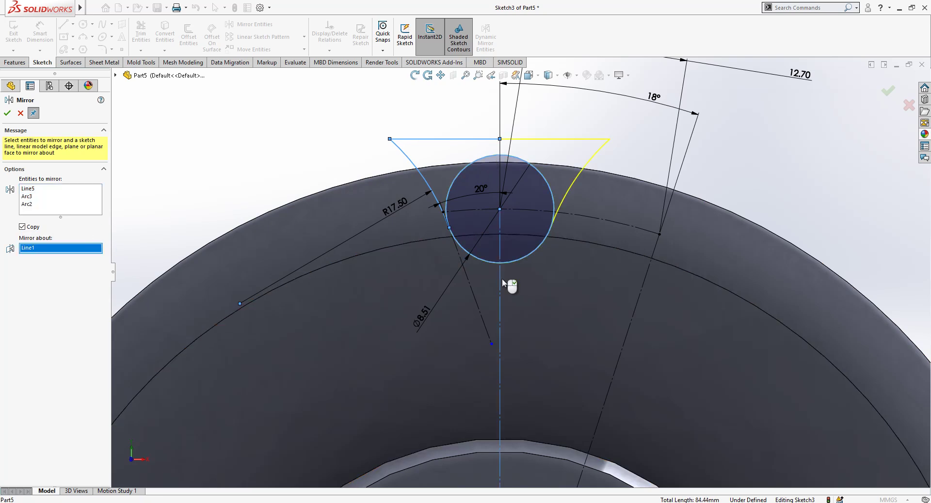
right_click(504, 283)
key("Escape")
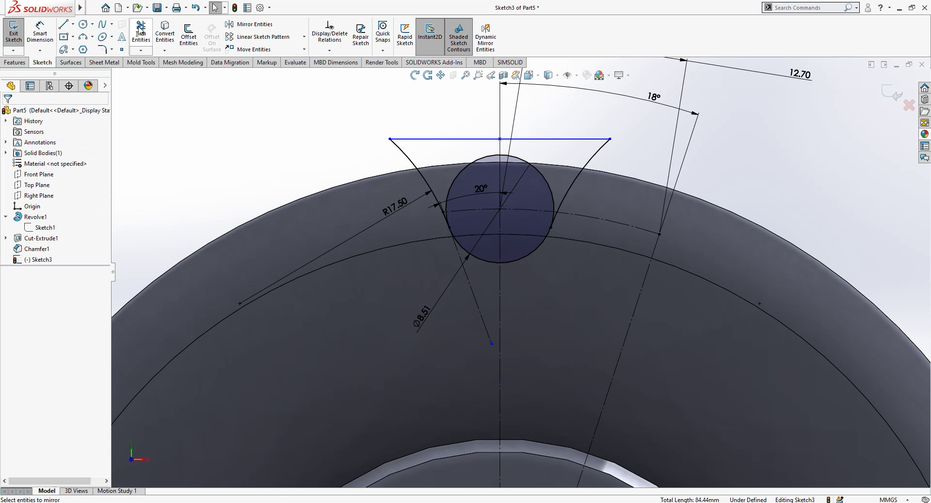
Step: Trim the circle's upper part and its leftover side segments, leaving one closed tooth gap profile
left_click(139, 28)
left_click_drag(444, 164, 465, 196)
scroll(550, 211, "down", 5)
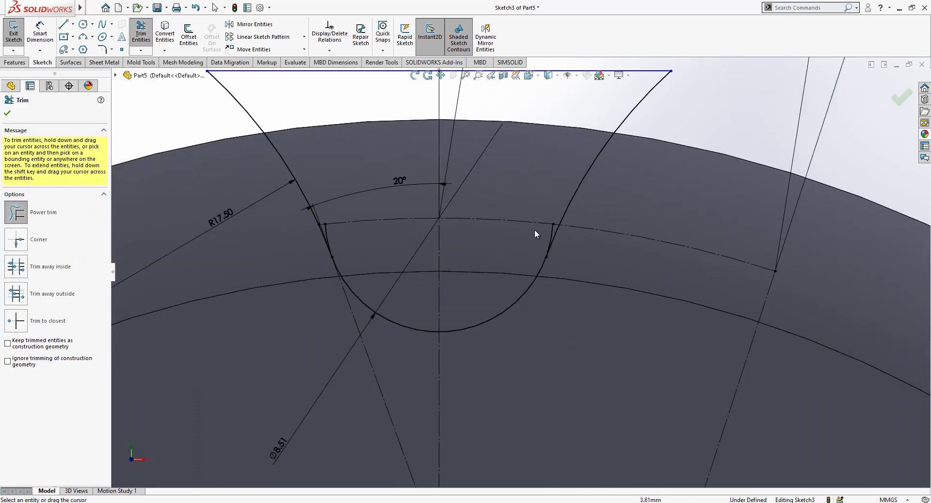
left_click_drag(531, 240, 555, 234)
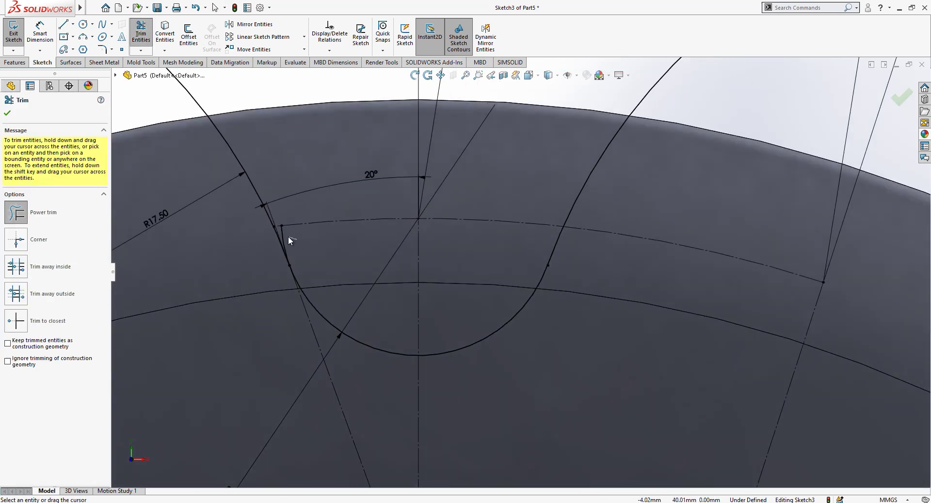
left_click_drag(283, 229, 280, 231)
key("Escape")
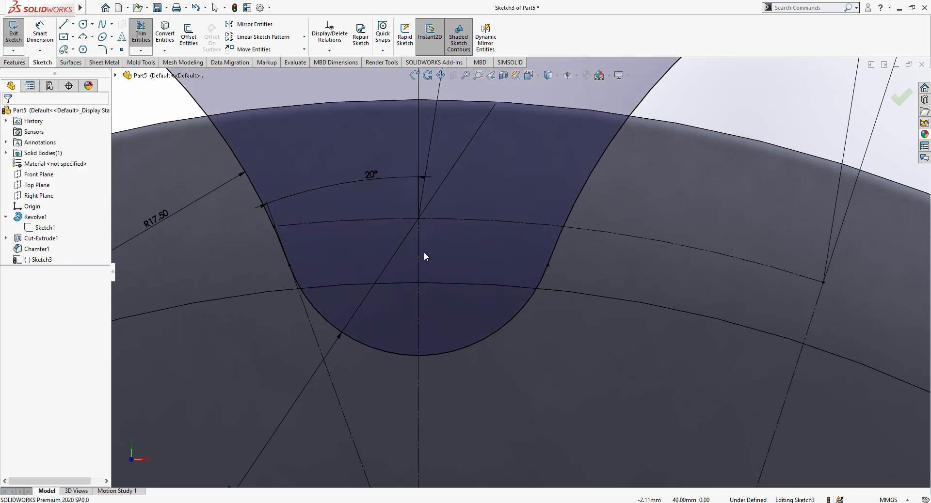
Step: Exit the tooth gap sketch and extrude-cut its profile Through All in both directions, across both sprocket rows
scroll(426, 252, "up", 8)
scroll(583, 267, "down", 1)
scroll(583, 266, "up", 2)
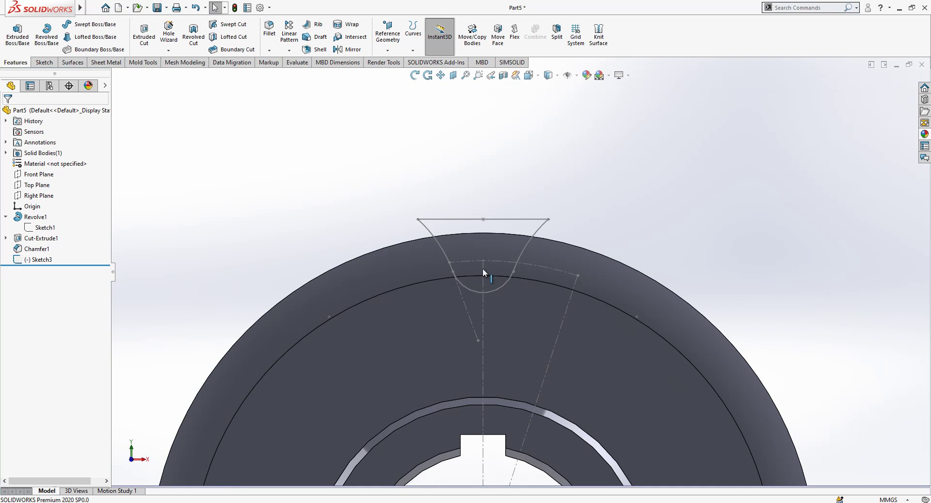
scroll(471, 269, "down", 1)
left_click(45, 261)
middle_click_drag(339, 220, 424, 235)
left_click(267, 150)
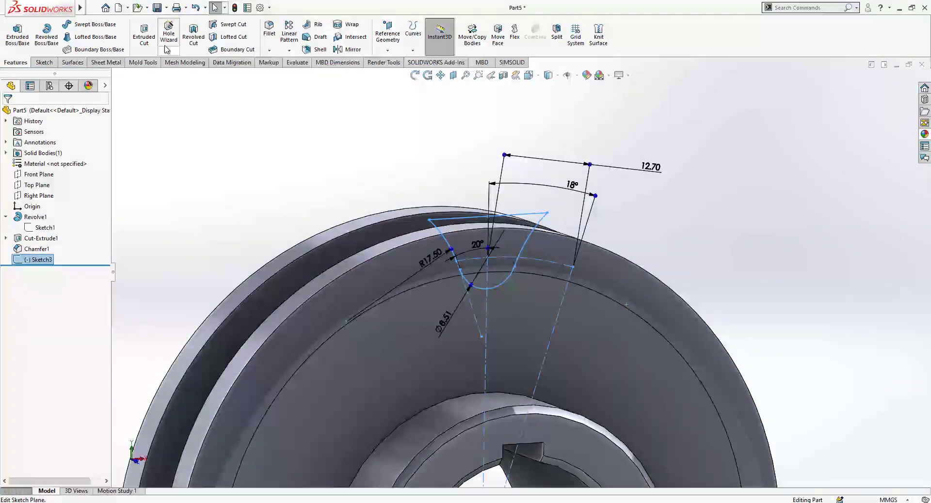
left_click(144, 34)
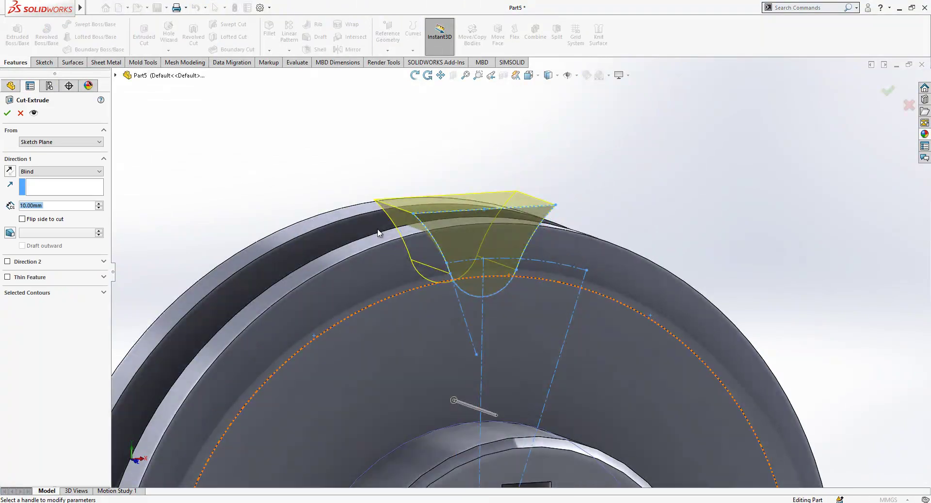
left_click(56, 172)
left_click(61, 192)
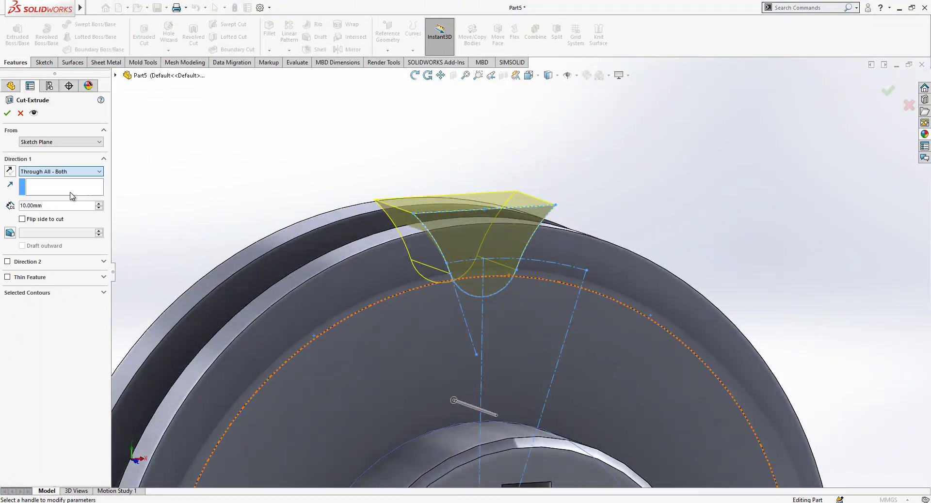
left_click(58, 171)
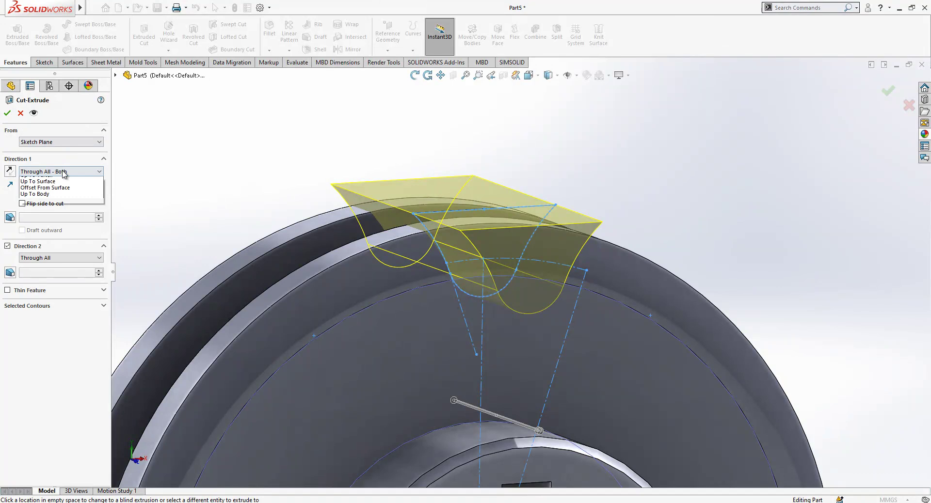
left_click(68, 181)
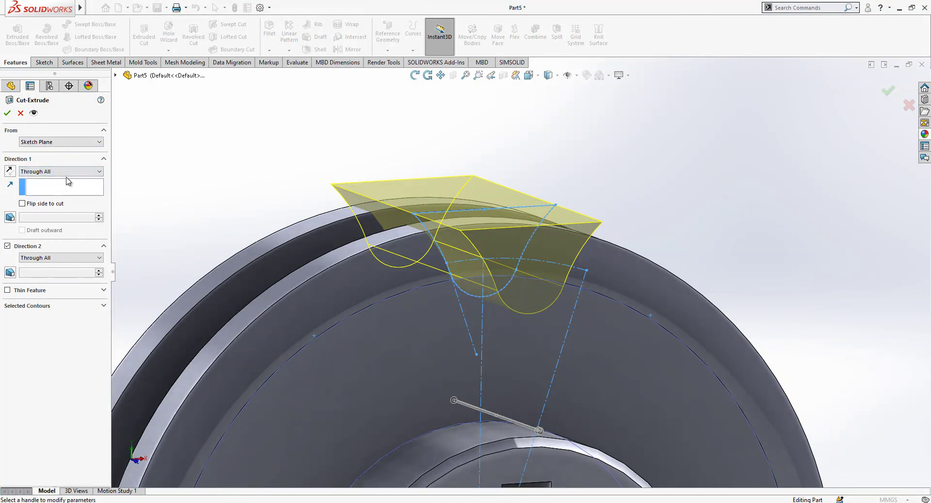
left_click(8, 113)
Step: Circular-pattern the tooth gap cut about the front row's rim face with 20 equally spaced instances over 360°
middle_click_drag(312, 167, 528, 282)
scroll(528, 282, "up", 3)
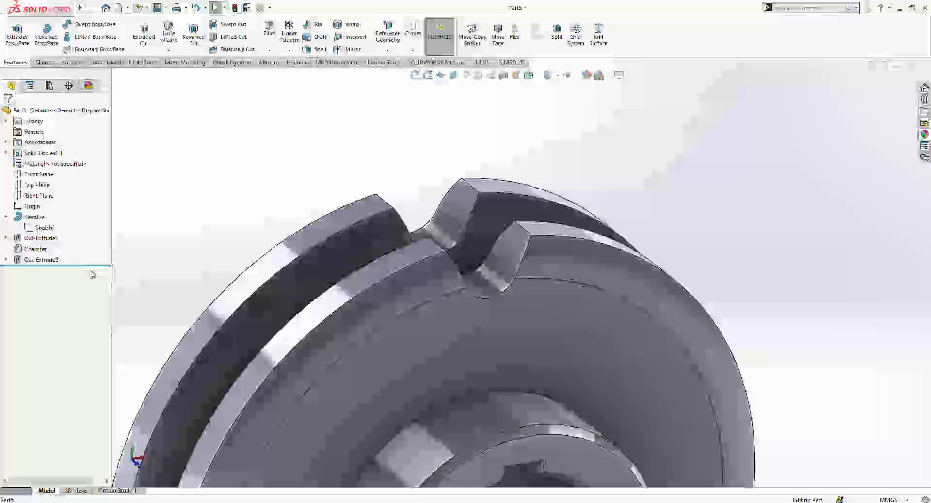
left_click(42, 259)
scroll(286, 181, "up", 3)
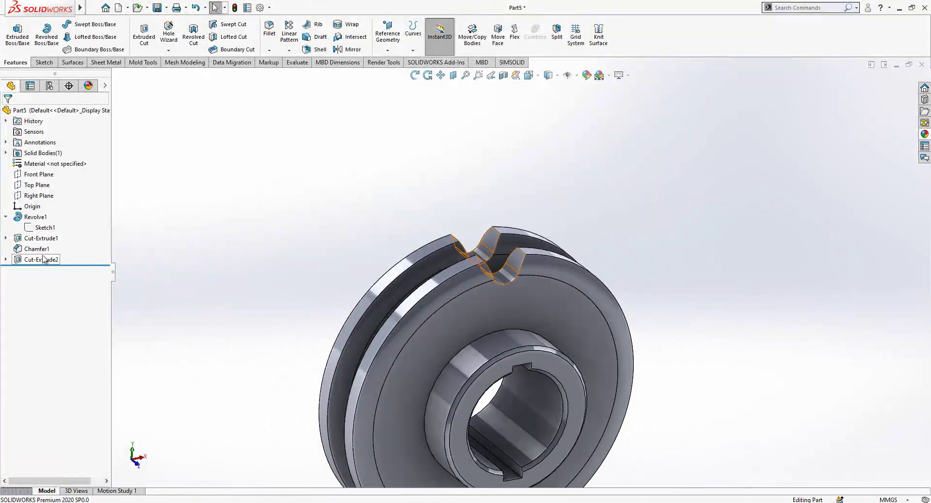
left_click(289, 50)
left_click(311, 74)
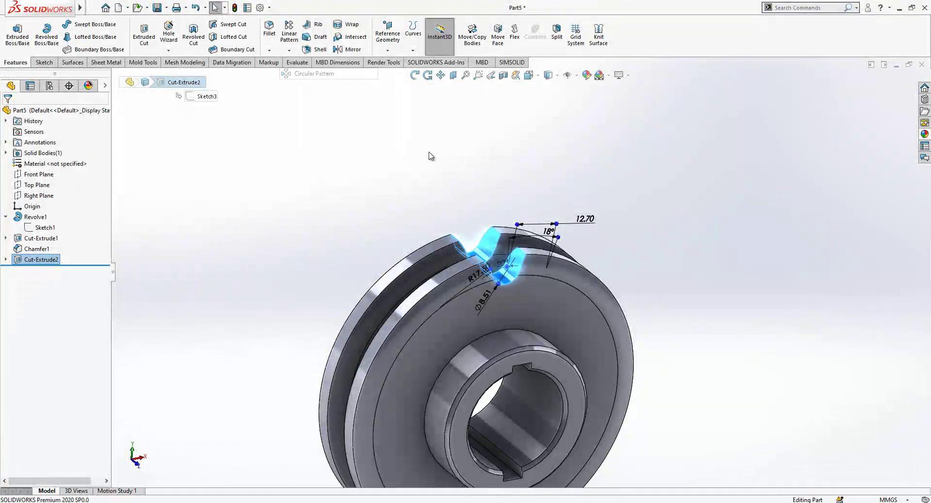
left_click(449, 272)
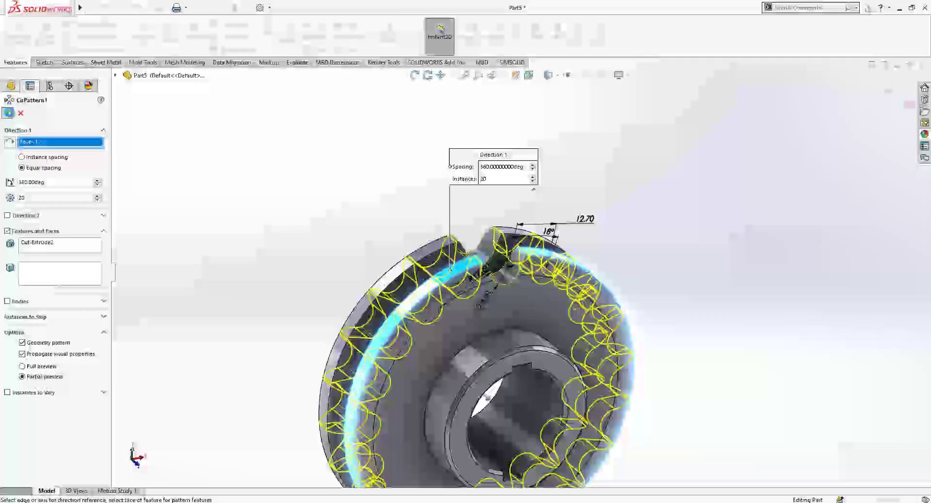
left_click(8, 113)
Step: Examine the patterned teeth from the front and at an angle, checking the tooth profile and both sprocket rows
key("ctrl+1")
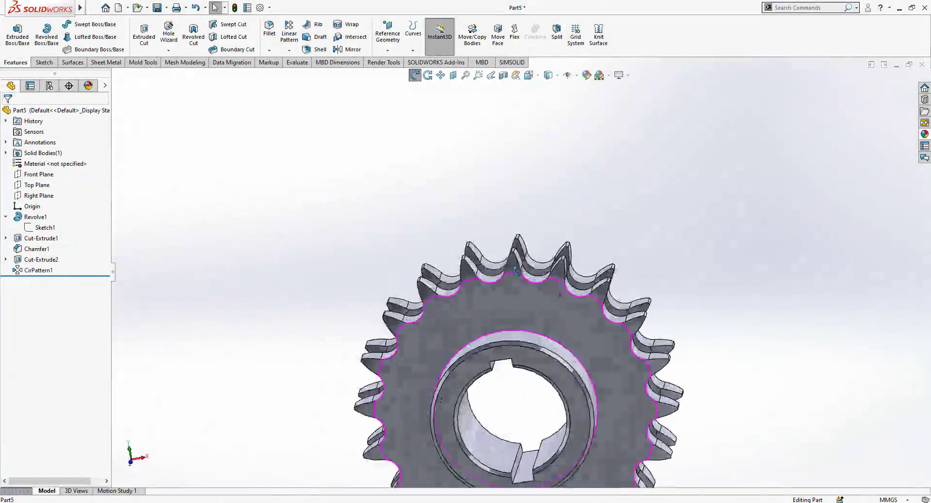
left_click(537, 310)
left_click(624, 283)
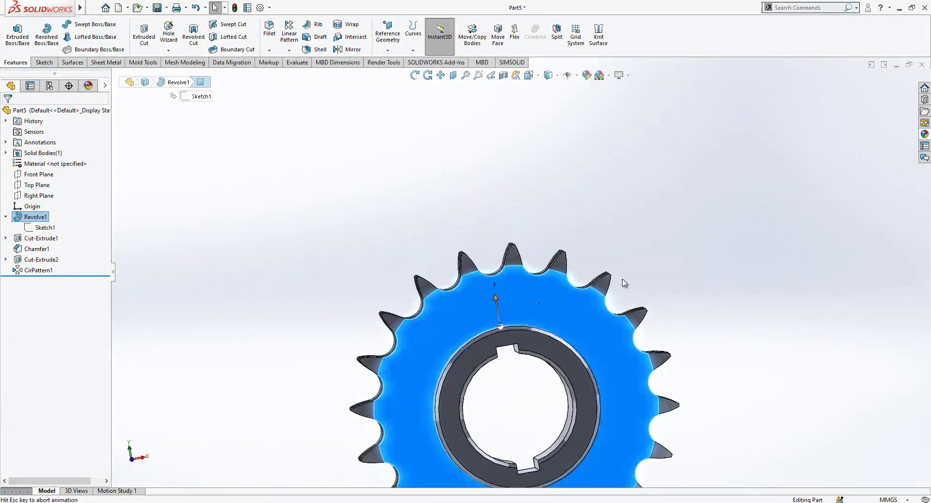
left_click(774, 293)
scroll(526, 95, "down", 3)
scroll(526, 94, "down", 1)
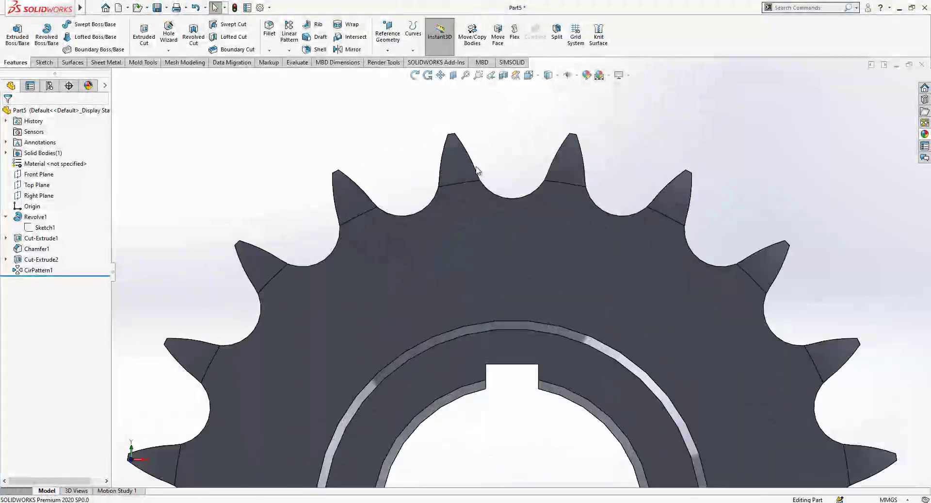
left_click(460, 218)
left_click(331, 136)
scroll(569, 271, "up", 4)
mouse_move(570, 275)
middle_mouse_down()
mouse_move(529, 312)
mouse_move(557, 272)
middle_mouse_up()
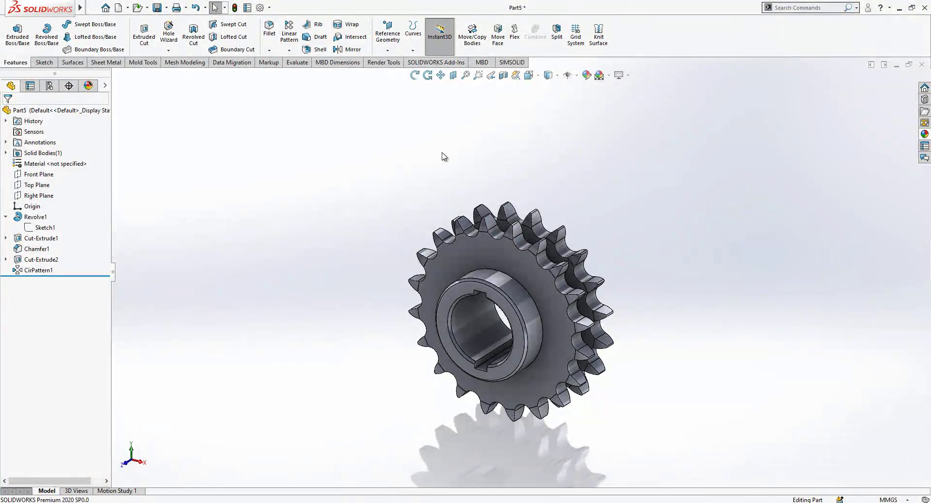
Step: Switch to Notepad to review the outside diameter formula D0+1.25P-Dr, then return to SOLIDWORKS
left_click(550, 502)
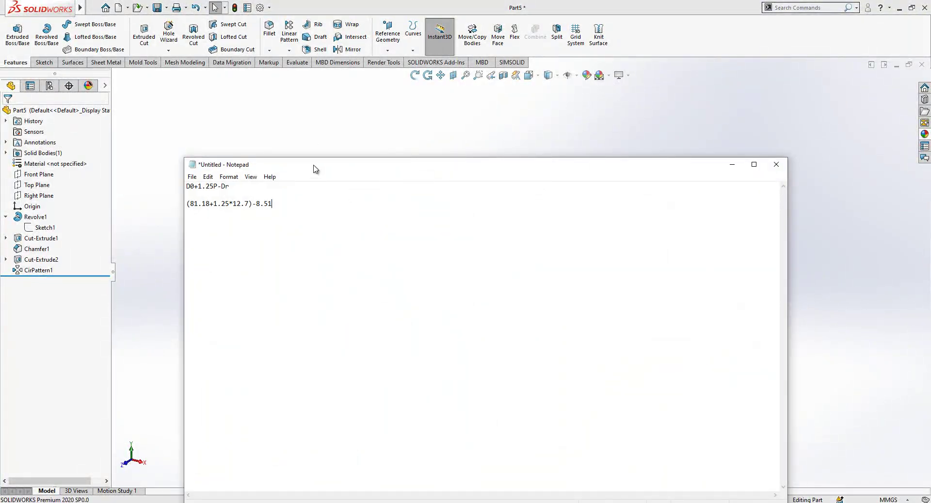
left_click_drag(313, 169, 406, 142)
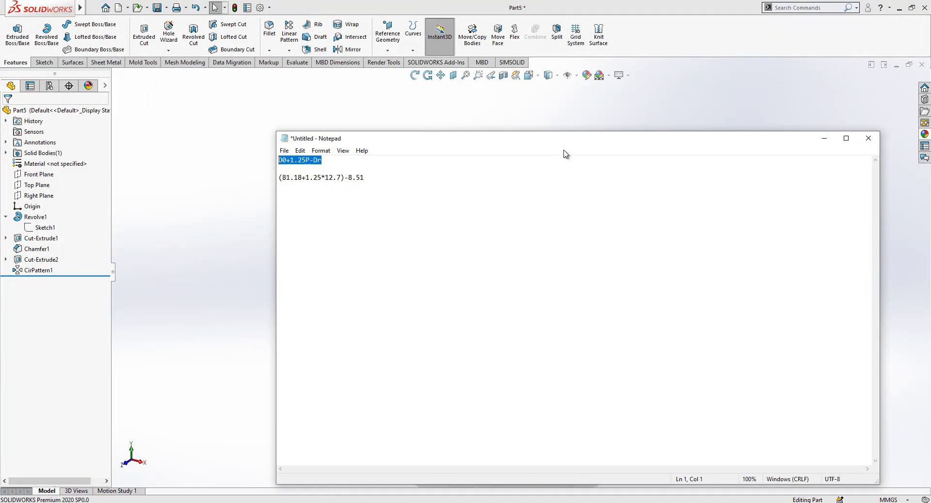
left_click(824, 139)
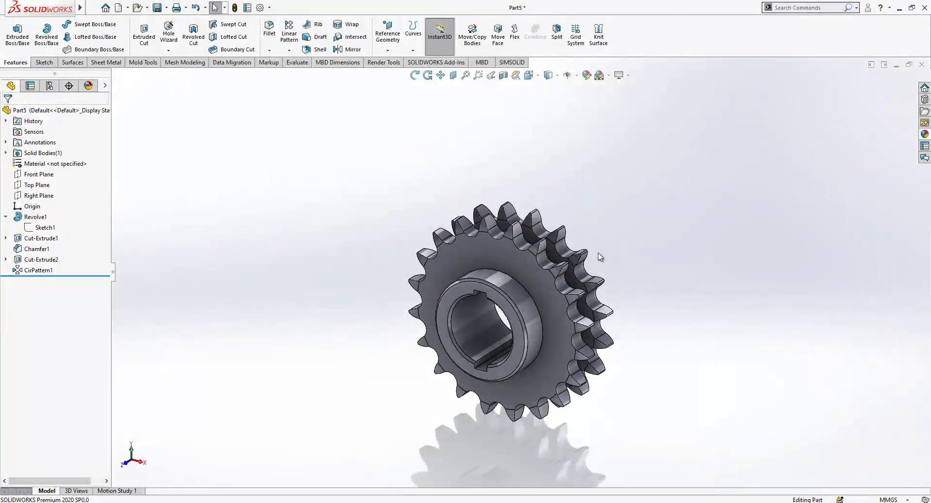
scroll(536, 278, "up", 2)
scroll(499, 309, "down", 2)
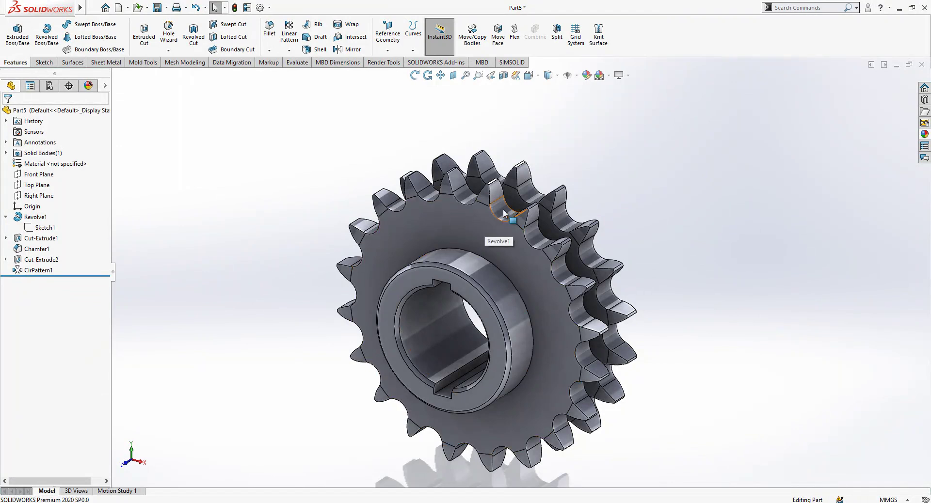
middle_click_drag(472, 231, 397, 271)
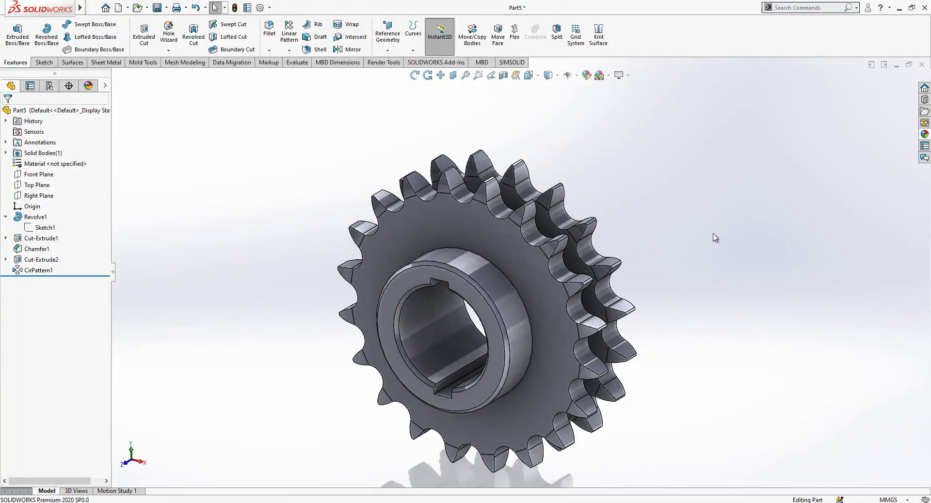
scroll(715, 238, "up", 1)
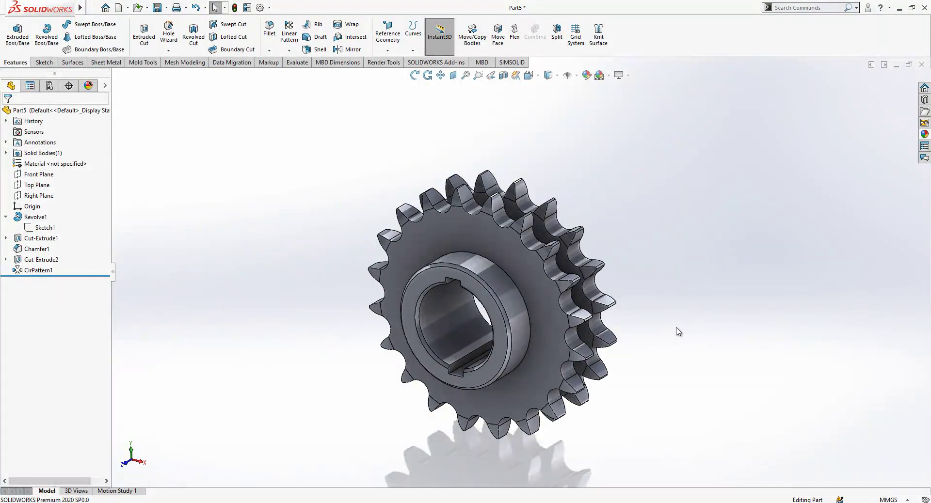